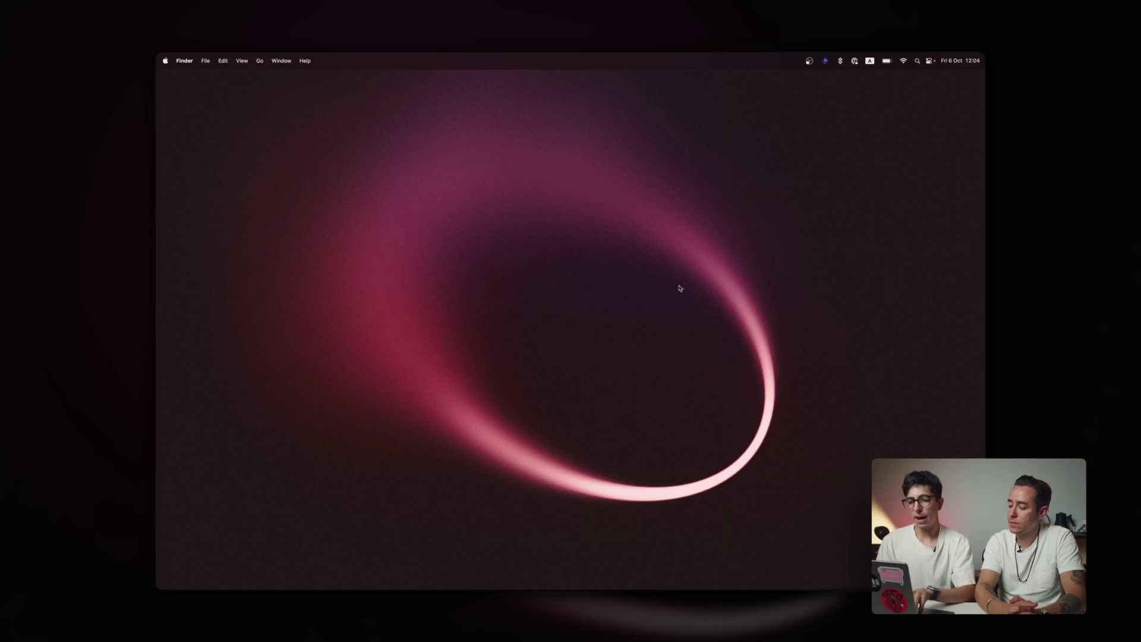
Search the launcher for "dis", open the Displays settings to view them, and quit System Settings
{"action": "key", "text": "alt+space"}
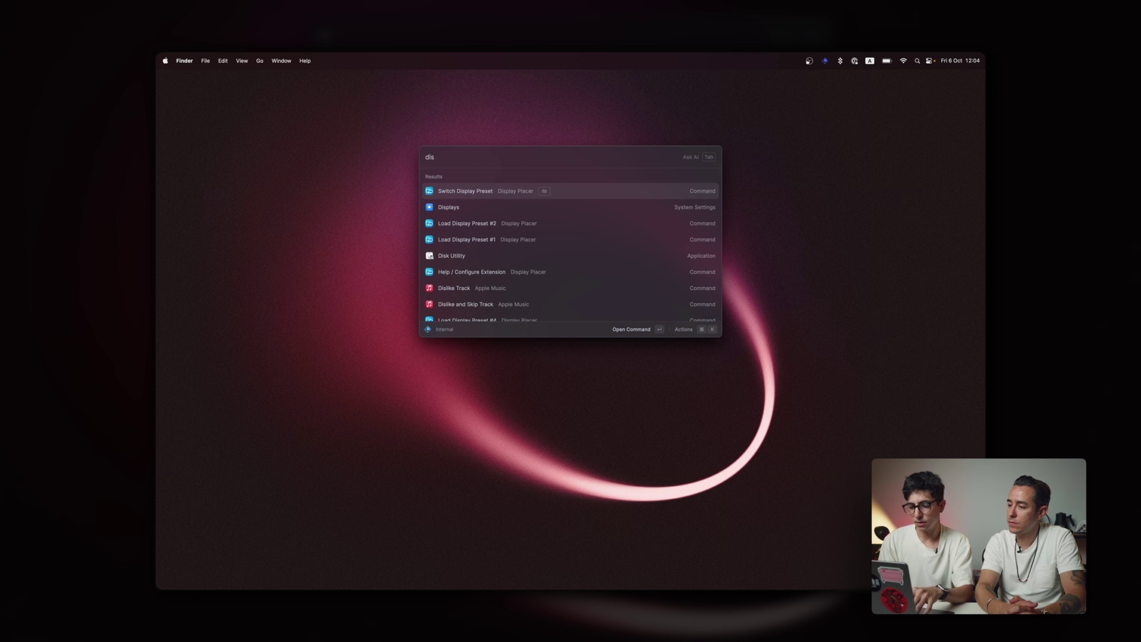
{"action": "key", "text": "Down"}
{"action": "key", "text": "Return"}
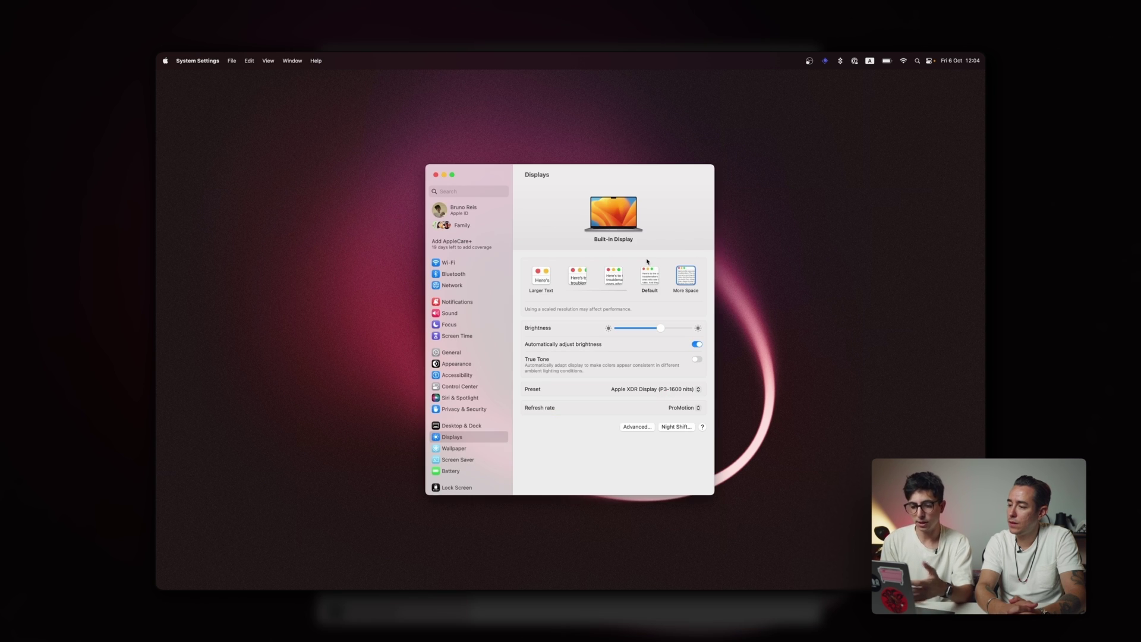
{"action": "key", "text": "super+q"}
Search the launcher for "dis", highlight the Load Display Preset #1 command and move the launcher window to the screen's centre
{"action": "key", "text": "alt+space"}
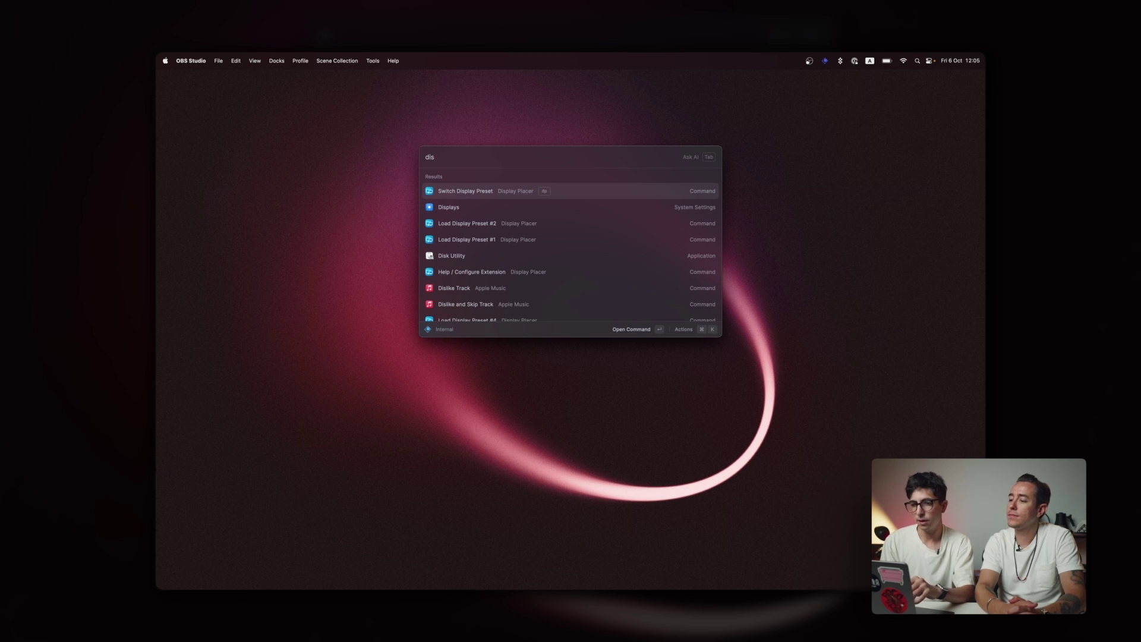
{"action": "key", "text": "Down"}
{"action": "key", "text": "Down"}
{"action": "key", "text": "Down"}
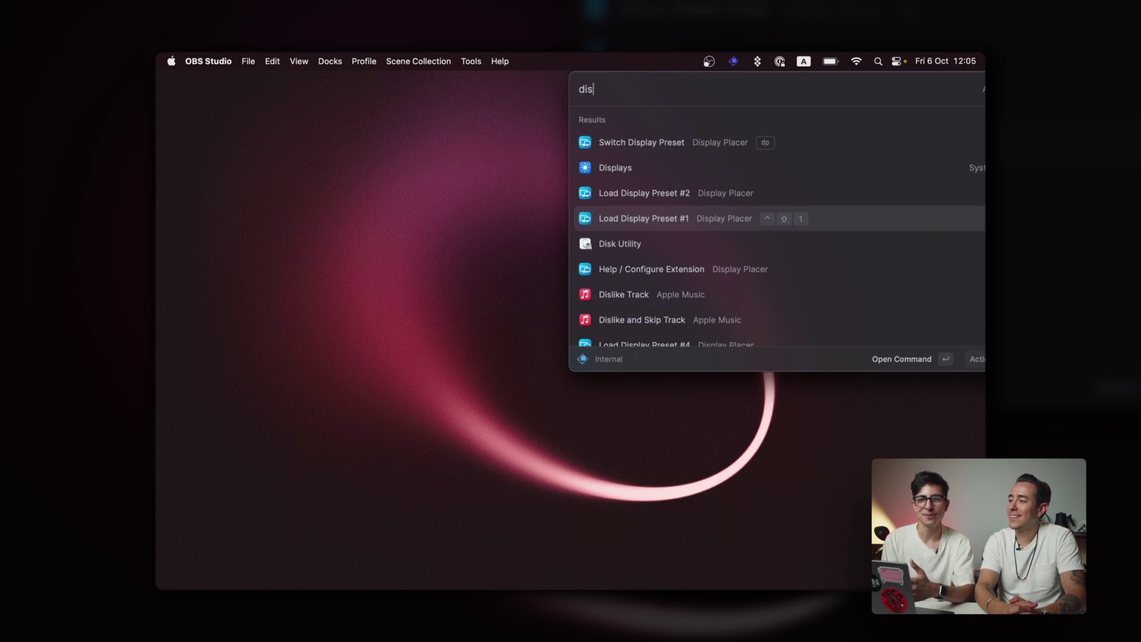
{"action": "left_click_drag", "start_coordinate": [925, 86], "coordinate": [687, 179]}
Replace the launcher's search text with "res" and open the first result
{"action": "key", "text": "BackSpace"}
{"action": "key", "text": "BackSpace"}
{"action": "key", "text": "BackSpace"}
{"action": "type", "text": "res"}
{"action": "key", "text": "Return"}
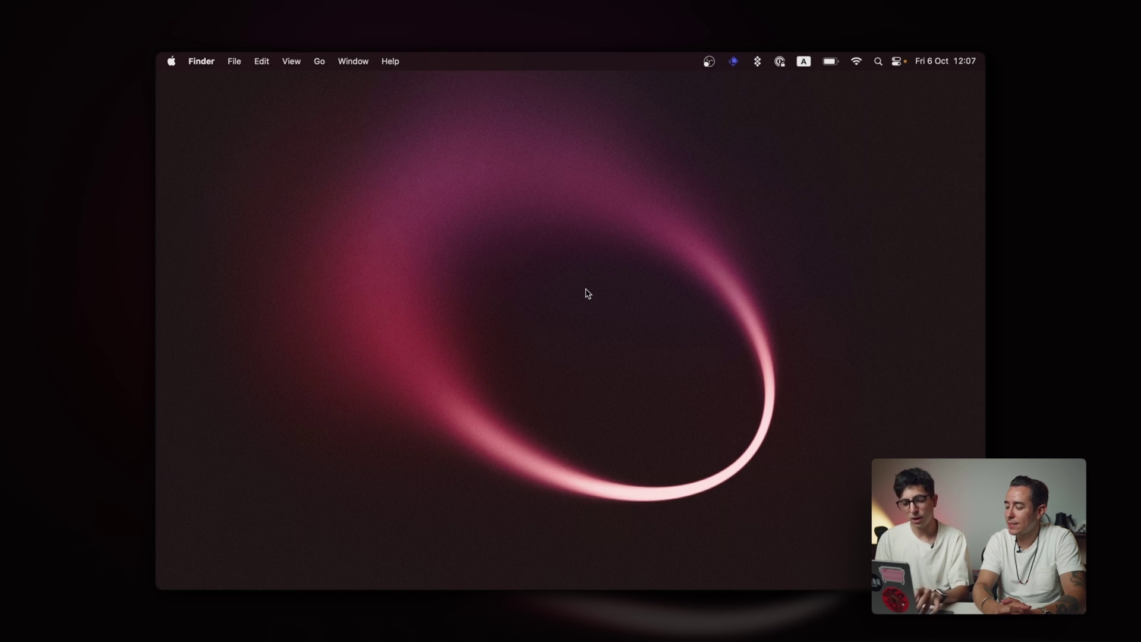
Search the launcher for "d" and highlight the DaVinci Resolve result
{"action": "key", "text": "alt+space"}
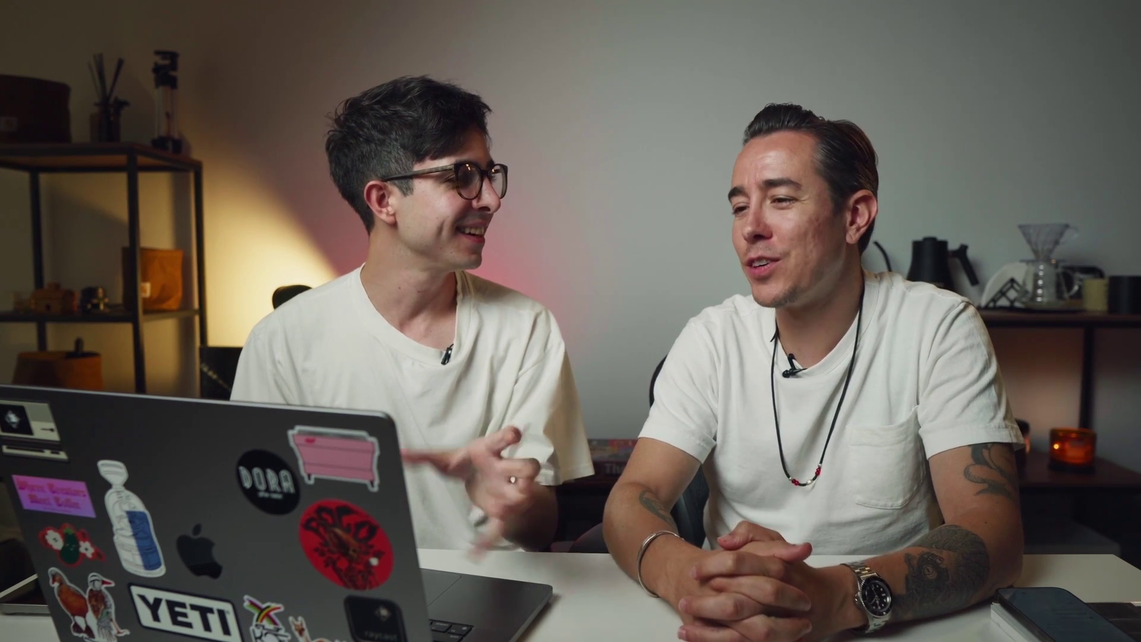
{"action": "key", "text": "alt+space"}
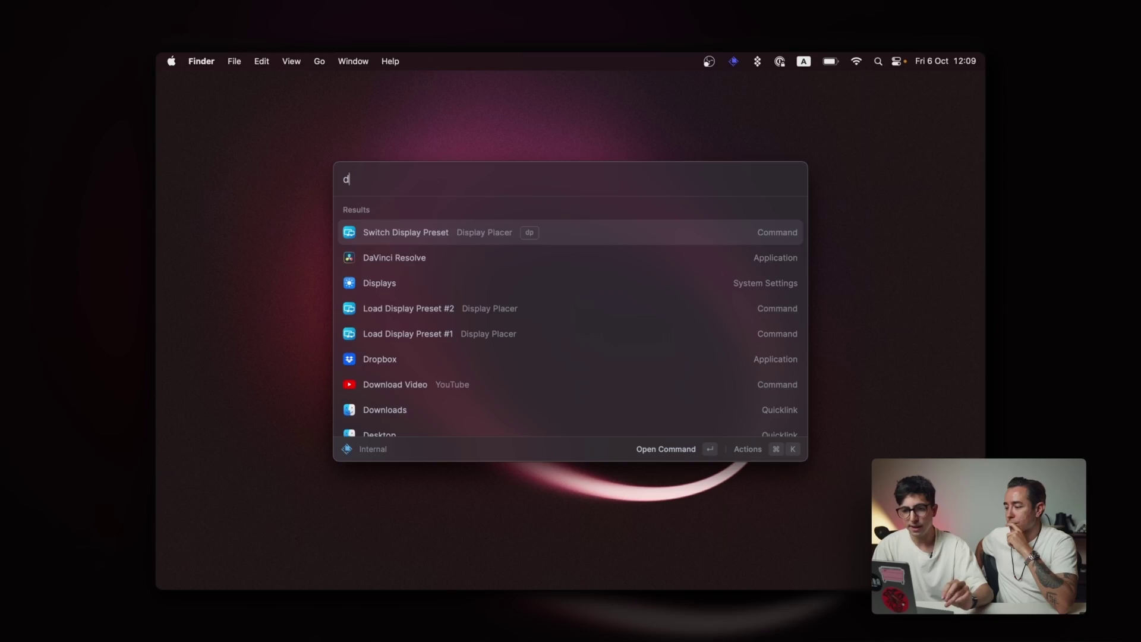
{"action": "key", "text": "Down"}
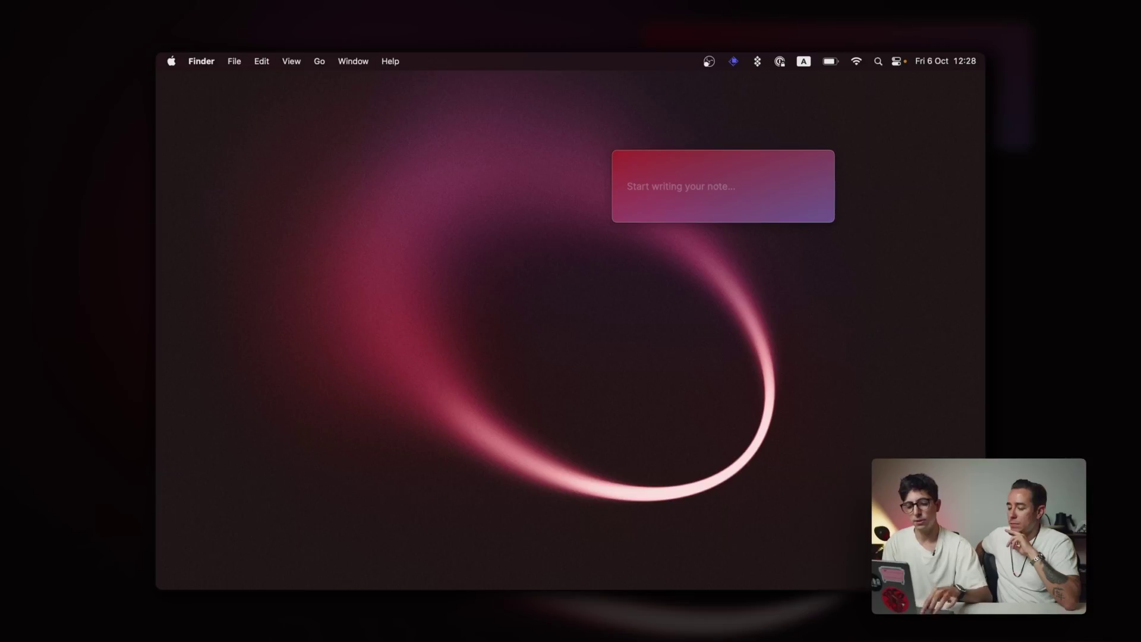
Open the clipboard history and preview today's "Shade sound" audio entry with Quick Look
{"action": "key", "text": "super+shift+v"}
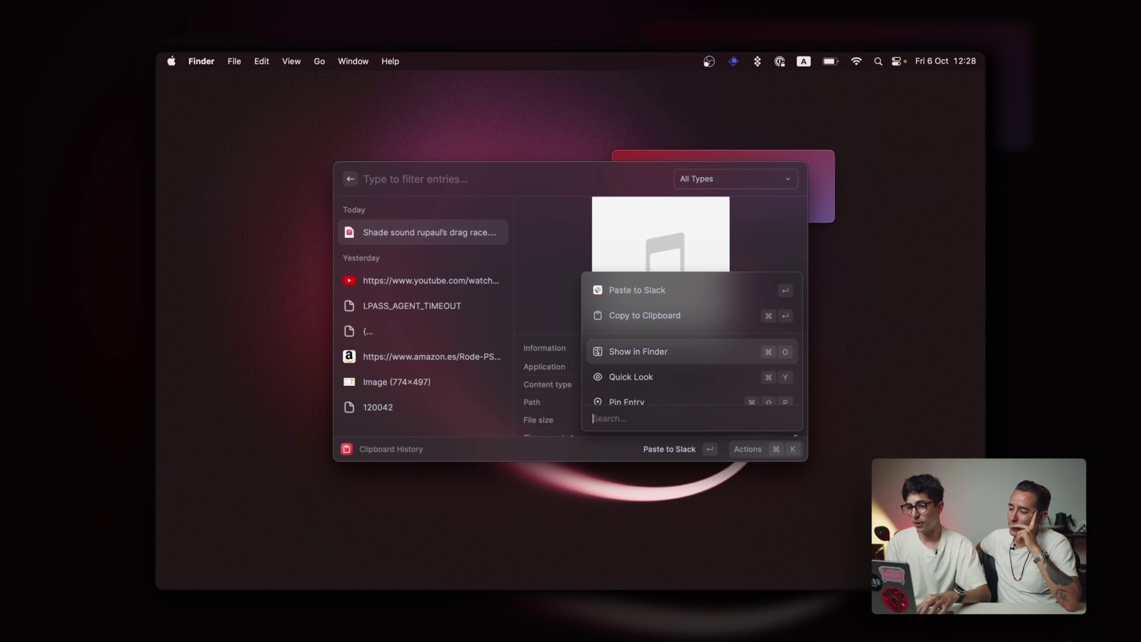
{"action": "key", "text": "Escape"}
{"action": "key", "text": "super+y"}
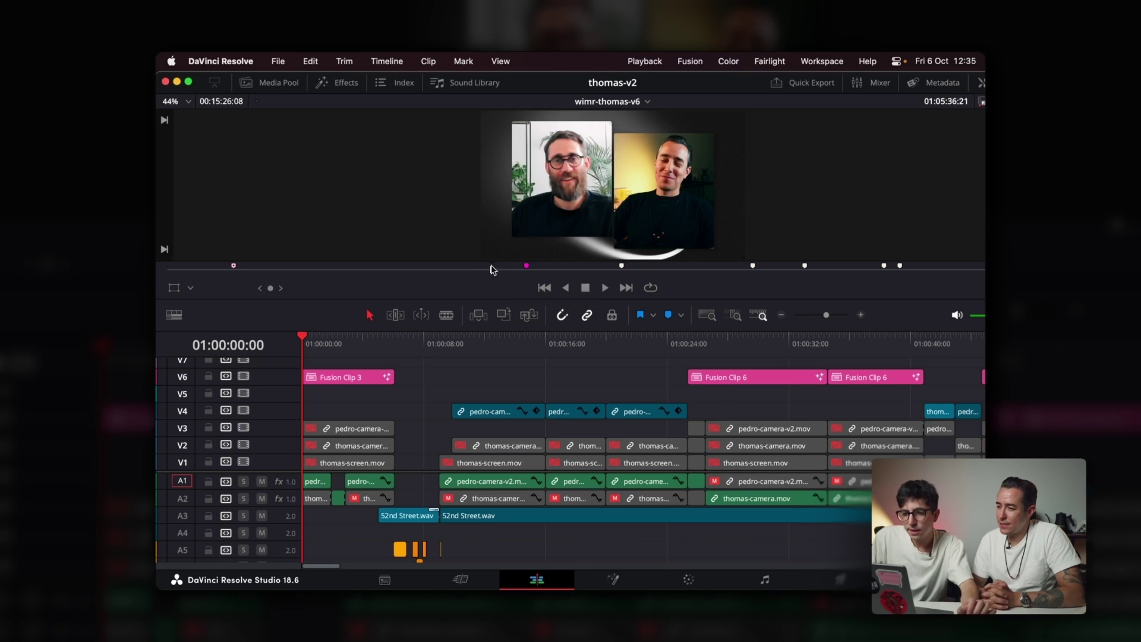
Switch off Audio Scrubbing through a menu-item search for "audio" and place the timeline playhead at 01:05:53:13
{"action": "mouse_move", "coordinate": [524, 274]}
{"action": "left_mouse_down"}
{"action": "mouse_move", "coordinate": [501, 270]}
{"action": "mouse_move", "coordinate": [512, 281]}
{"action": "left_mouse_up"}
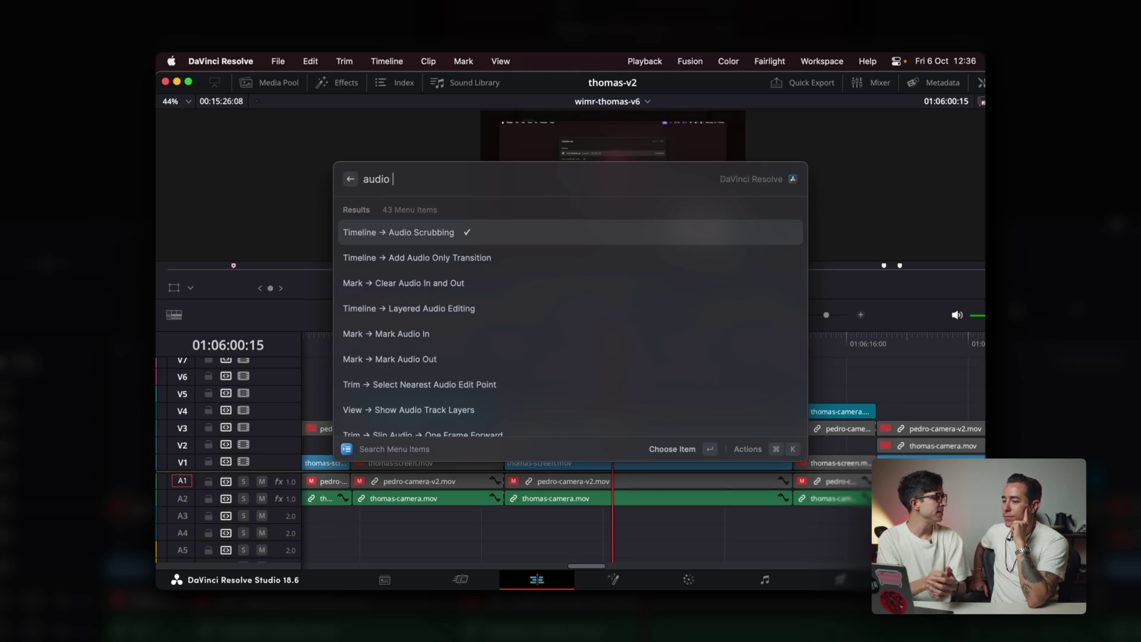
{"action": "key", "text": "Return"}
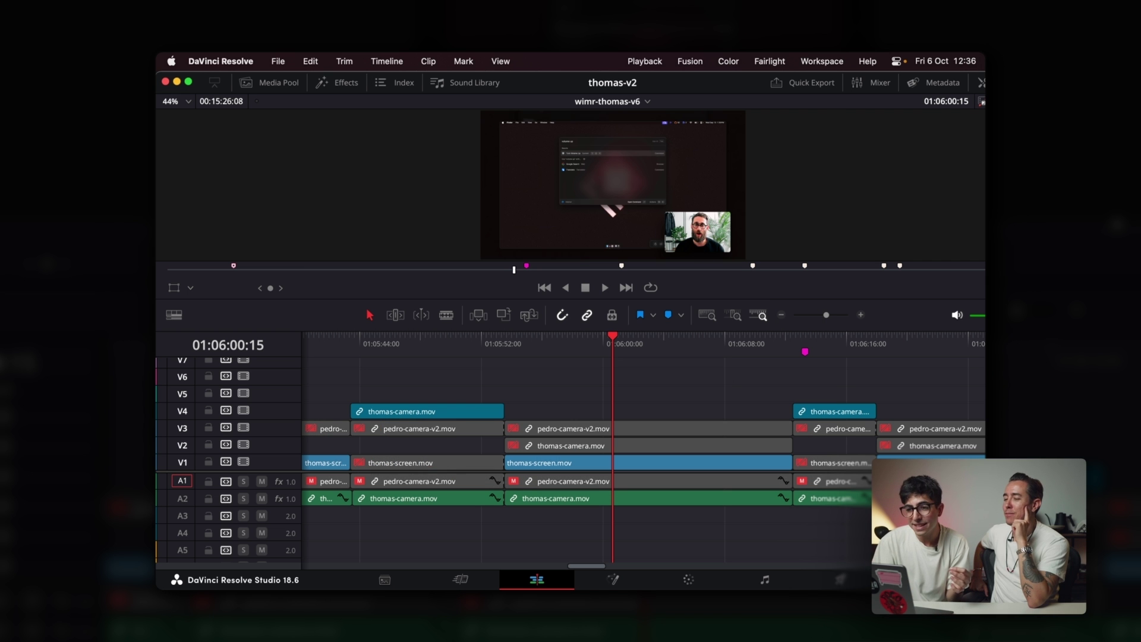
{"action": "left_click", "coordinate": [445, 339]}
{"action": "left_click", "coordinate": [643, 340]}
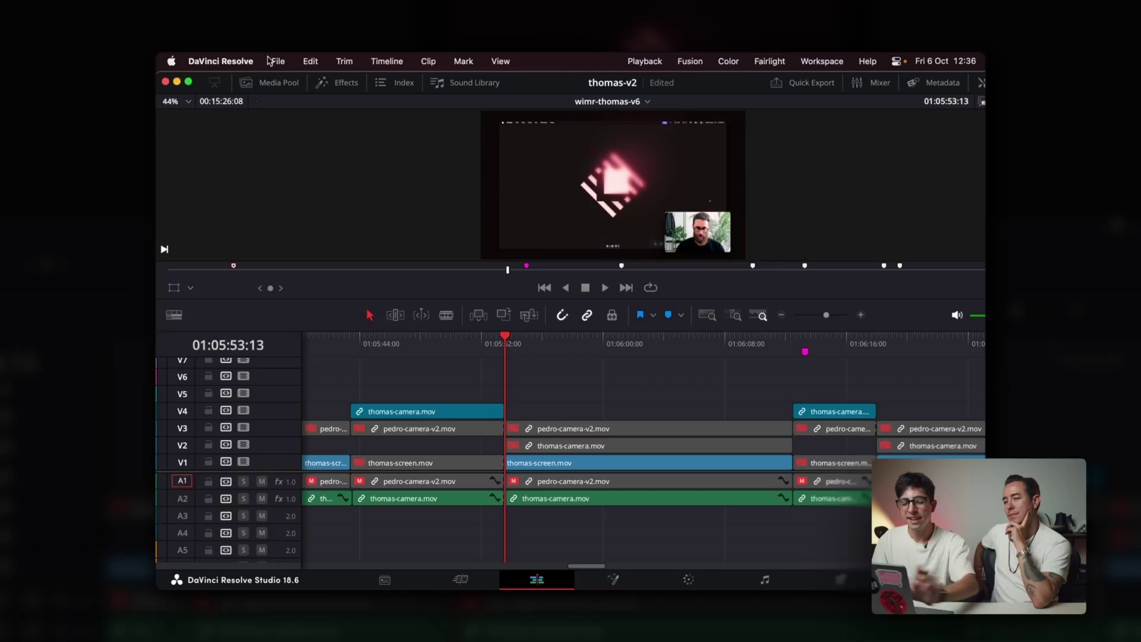
{"action": "left_click", "coordinate": [275, 61]}
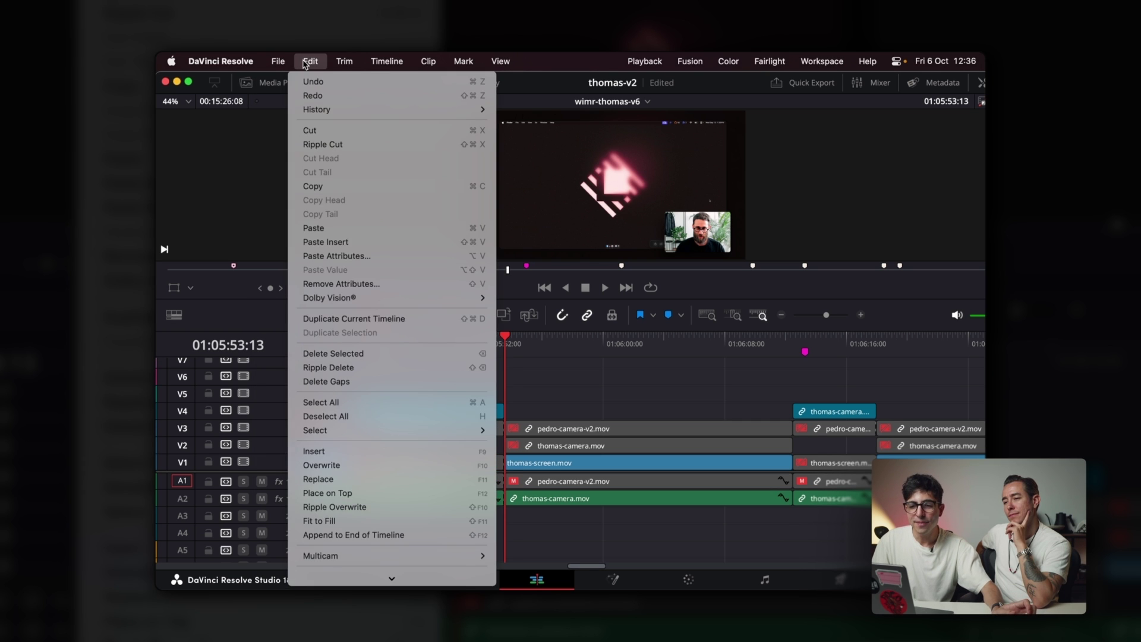
{"action": "mouse_move", "coordinate": [488, 65]}
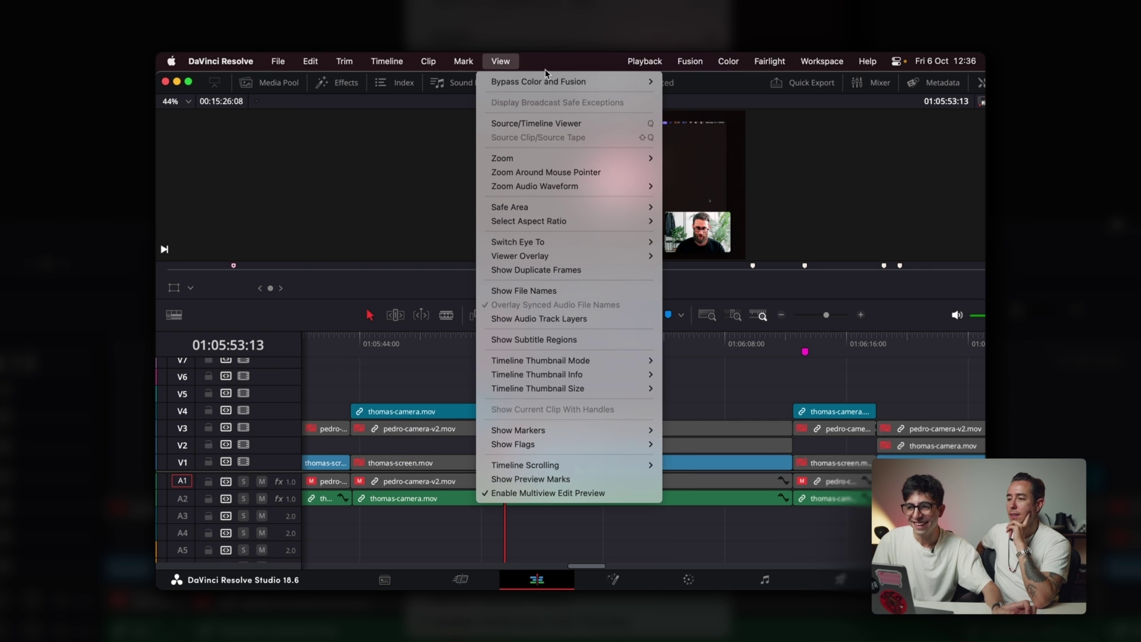
{"action": "left_click", "coordinate": [865, 62]}
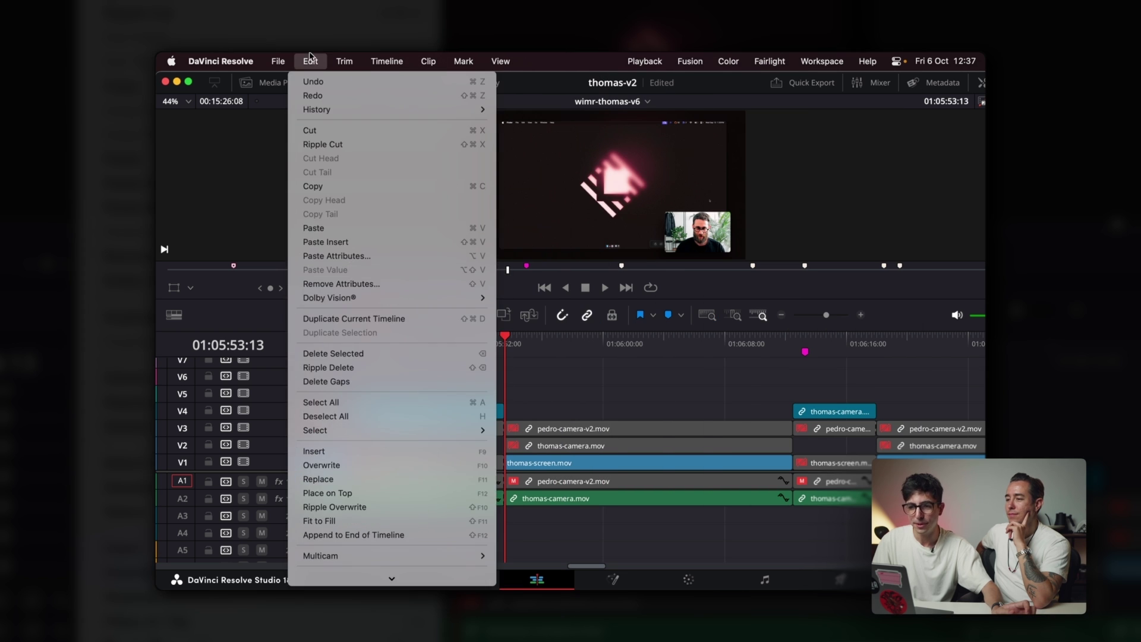
{"action": "mouse_move", "coordinate": [220, 61]}
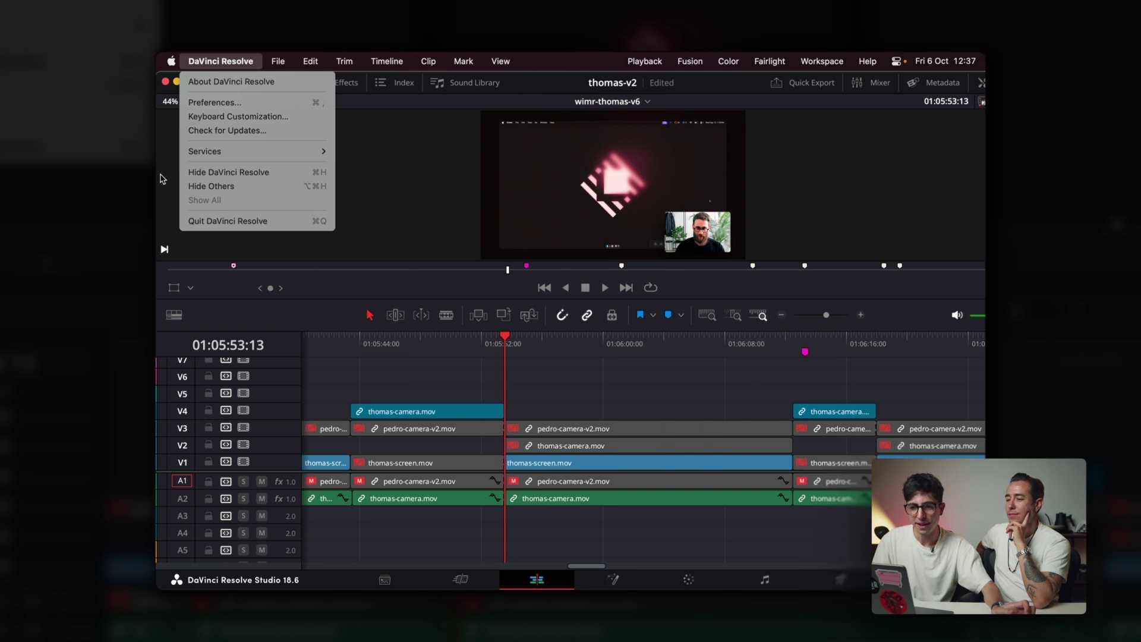
{"action": "left_click", "coordinate": [609, 178]}
{"action": "left_click", "coordinate": [383, 61]}
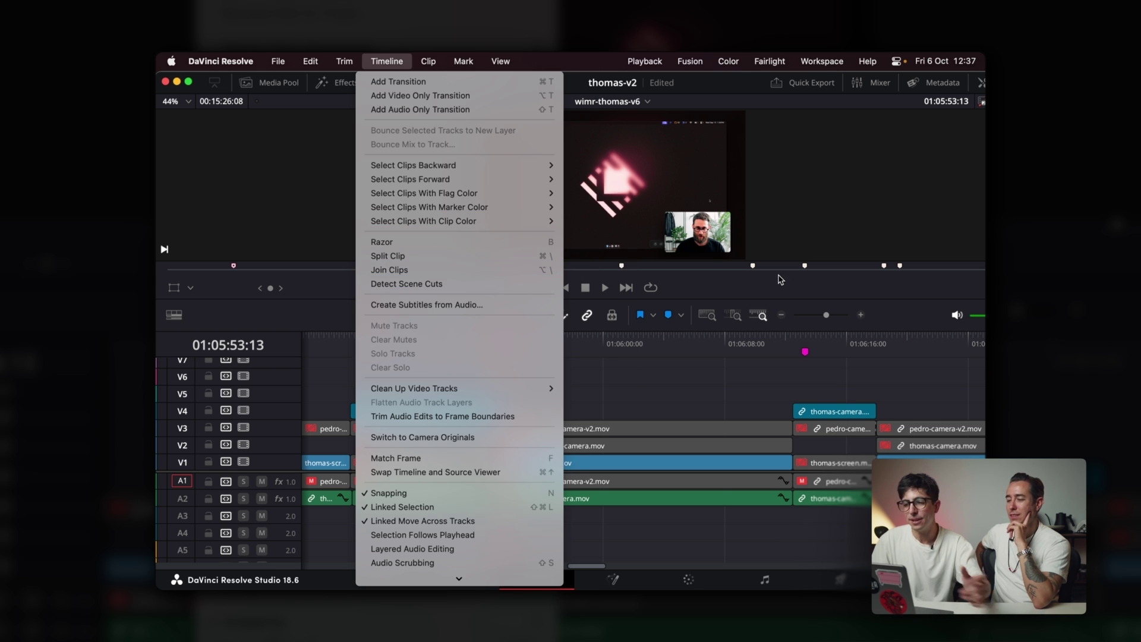
{"action": "left_click", "coordinate": [671, 218]}
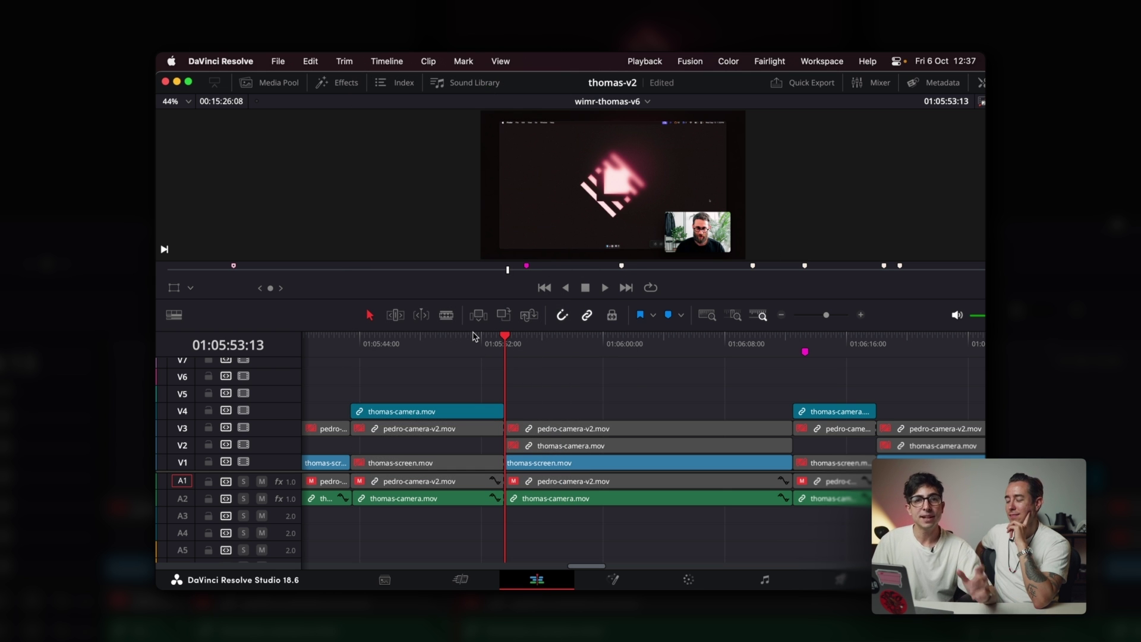
Browse the DaVinci Resolve menu commands in the launcher's Search Menu Items list and close the launcher
{"action": "key", "text": "super+space"}
{"action": "key", "text": "Return"}
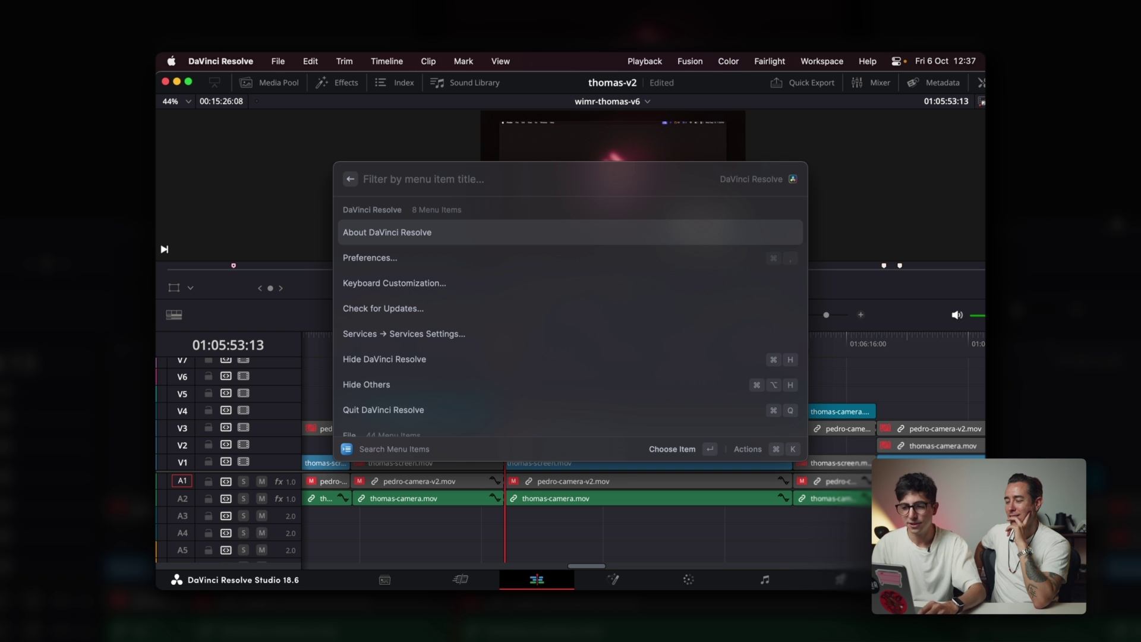
{"action": "key", "text": "Down"}
{"action": "key", "text": "Down"}
{"action": "key", "text": "Down"}
{"action": "key", "text": "Down"}
{"action": "key", "text": "Down"}
{"action": "key", "text": "Down"}
{"action": "key", "text": "Down"}
{"action": "key", "text": "Down"}
{"action": "key", "text": "Down"}
{"action": "key", "text": "Up"}
{"action": "key", "text": "Up"}
{"action": "key", "text": "Up"}
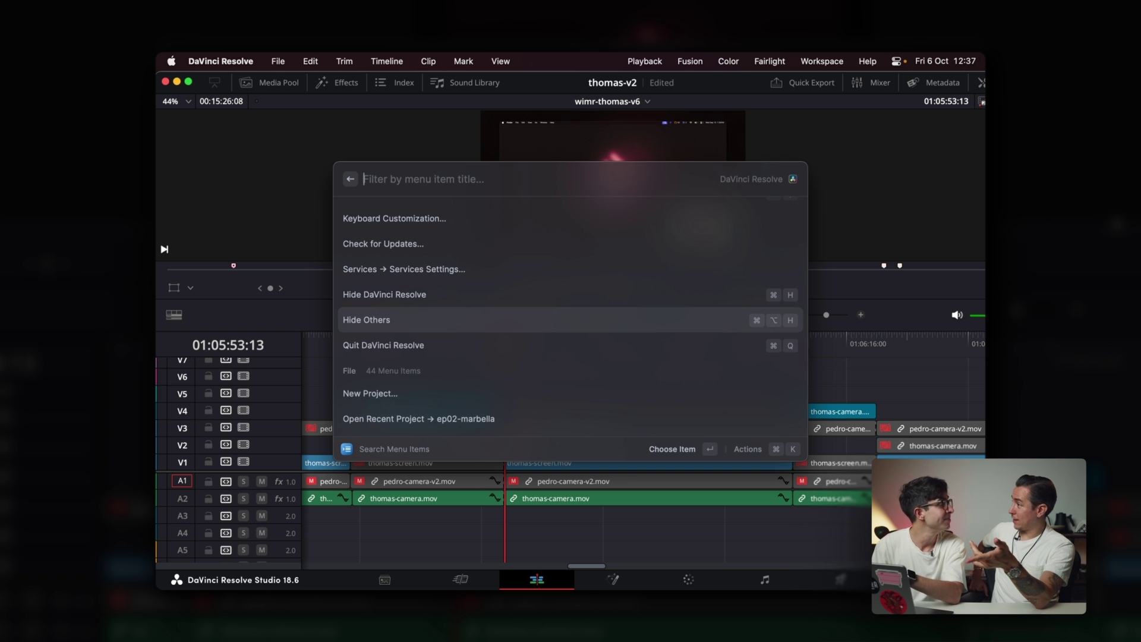
{"action": "key", "text": "Down"}
{"action": "key", "text": "Down"}
{"action": "key", "text": "Down"}
{"action": "key", "text": "Down"}
{"action": "key", "text": "Down"}
{"action": "key", "text": "Down"}
{"action": "key", "text": "Down"}
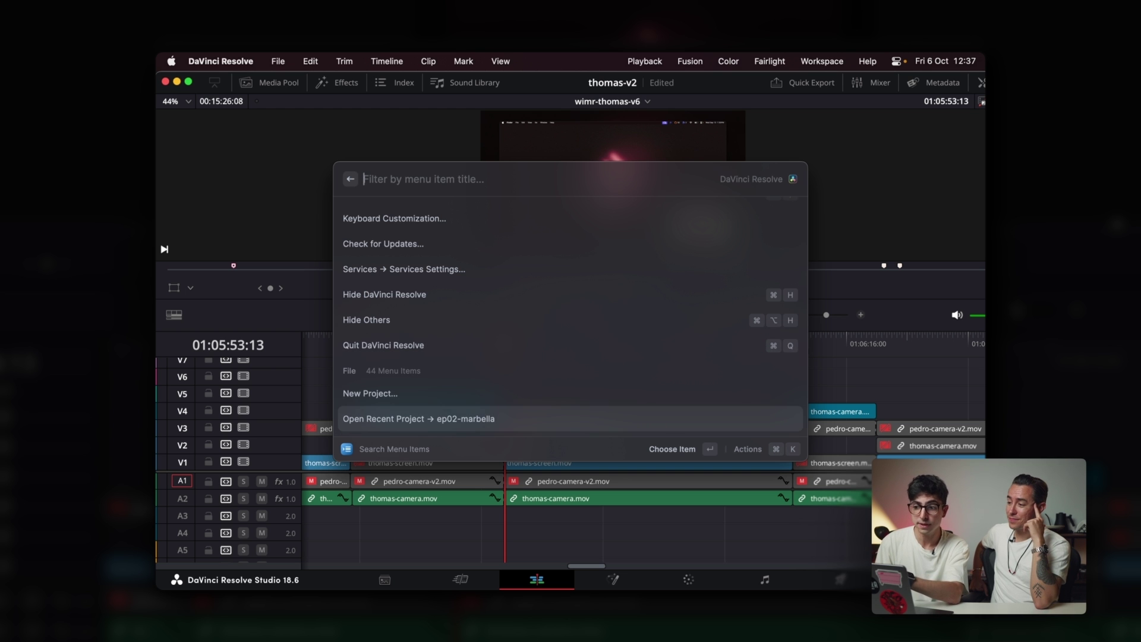
{"action": "key", "text": "Up"}
{"action": "key", "text": "Up"}
{"action": "key", "text": "Up"}
{"action": "key", "text": "Up"}
{"action": "key", "text": "Escape"}
{"action": "key", "text": "Escape"}
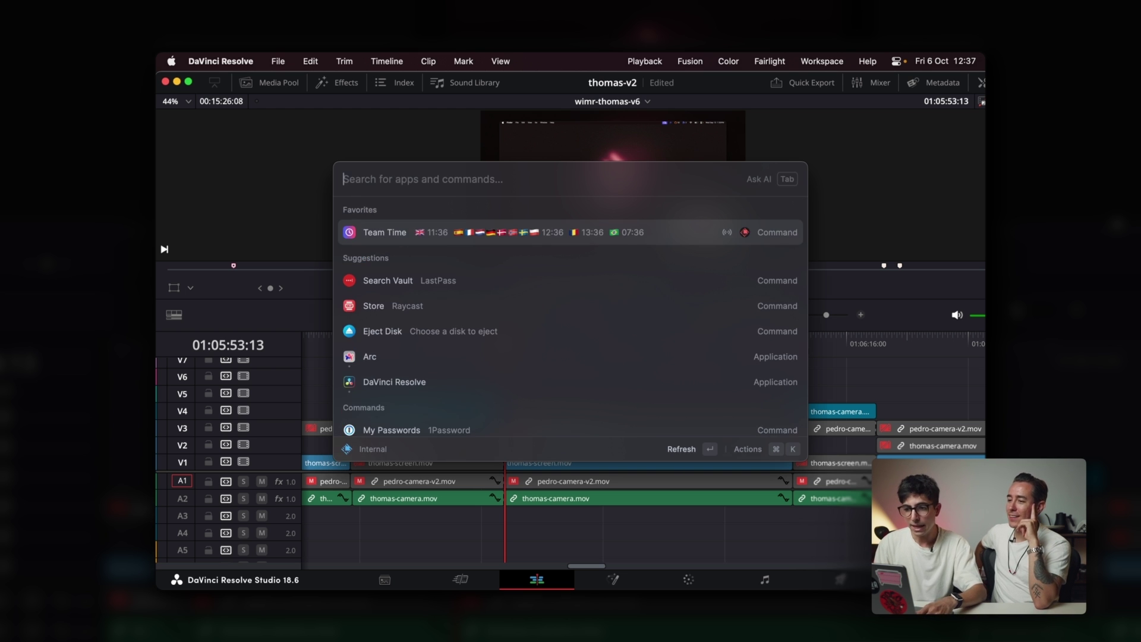
{"action": "key", "text": "Escape"}
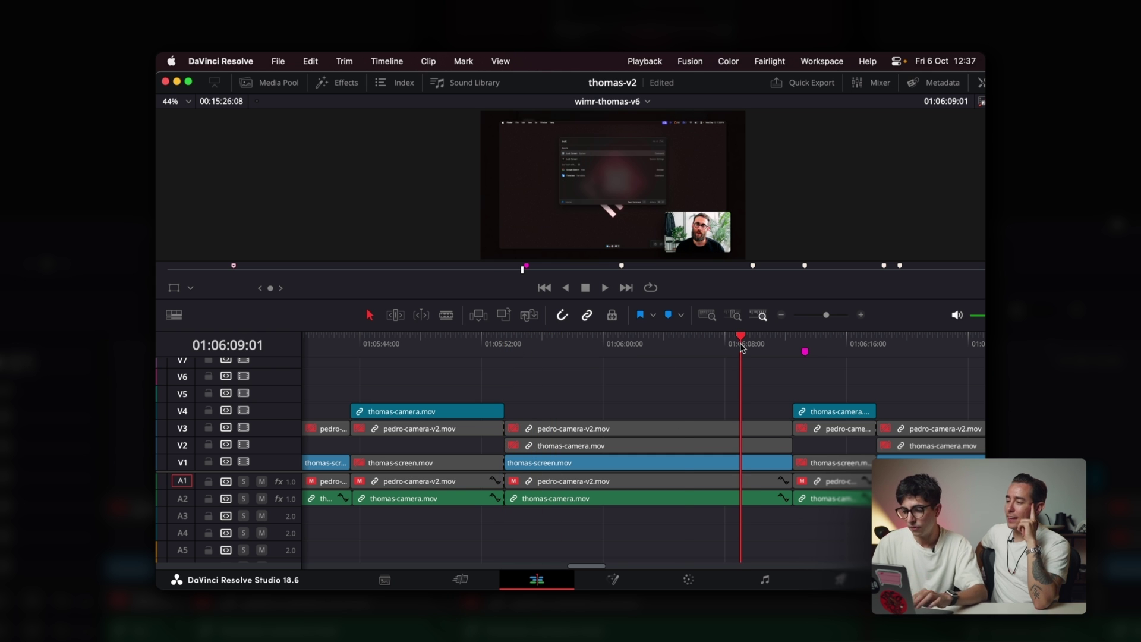
Duplicate the pedro-camera-v2.mov and thomas-camera.mov clips at 01:07:06:19 onto V6 and V5, and combine the copies into a new Fusion clip
{"action": "scroll", "coordinate": [740, 339], "scroll_direction": "down", "scroll_amount": 5}
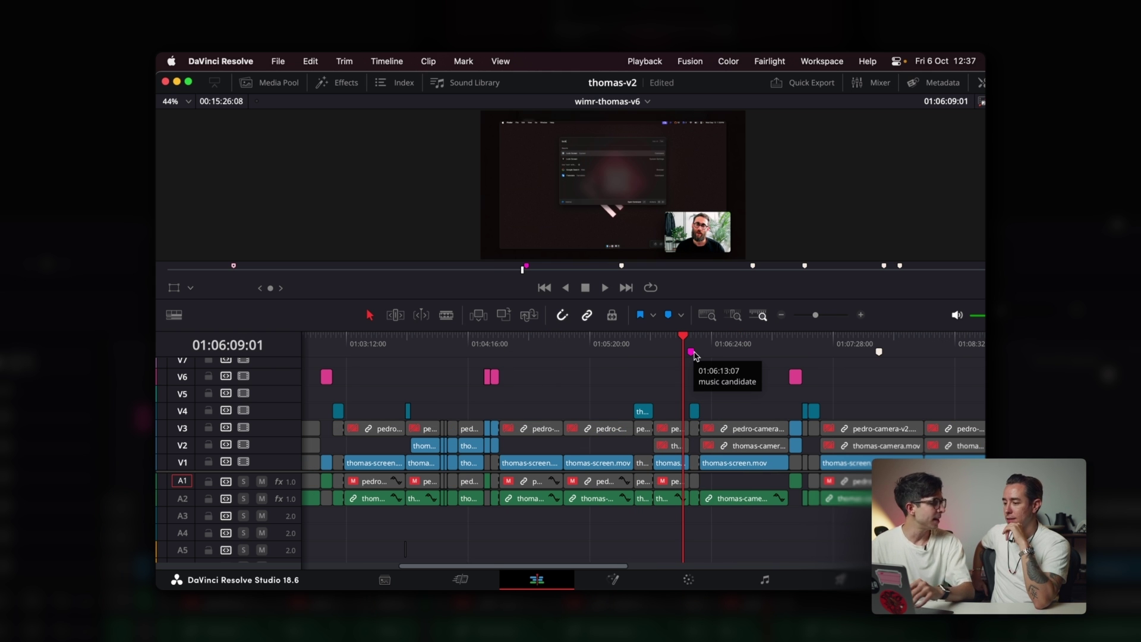
{"action": "left_click", "coordinate": [748, 342]}
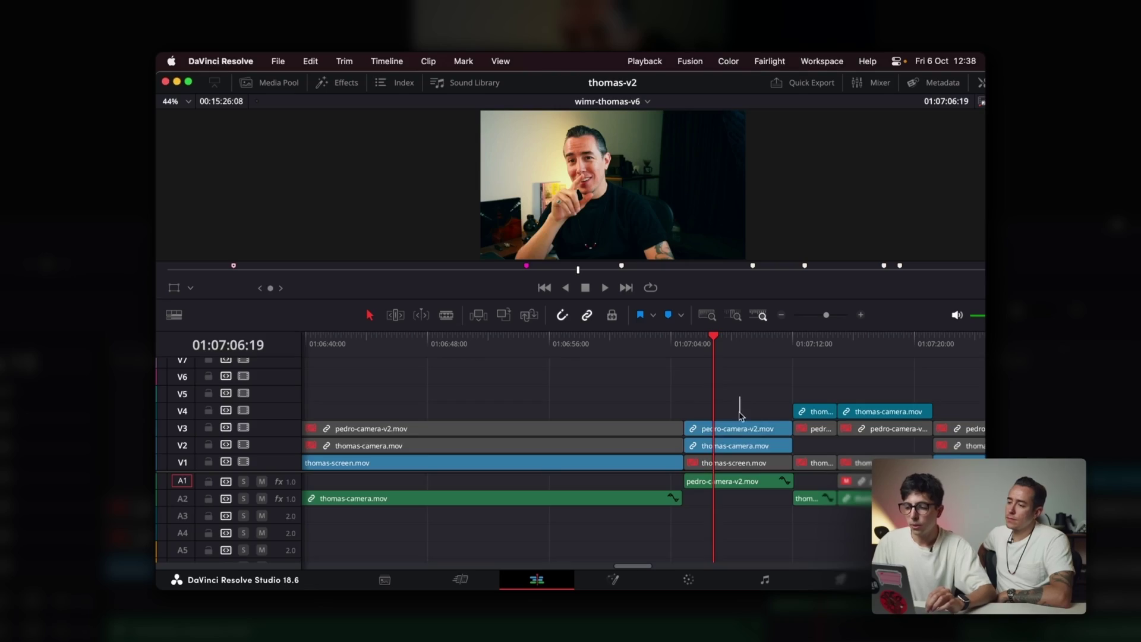
{"action": "left_click", "coordinate": [735, 447]}
{"action": "right_click", "coordinate": [743, 395]}
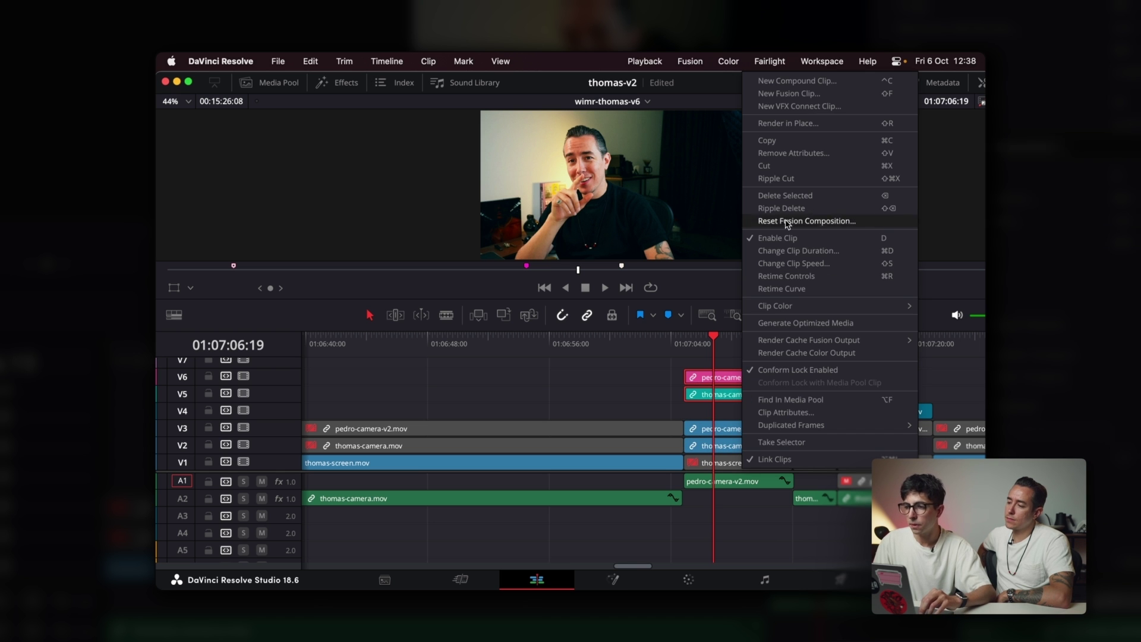
{"action": "left_click", "coordinate": [778, 94]}
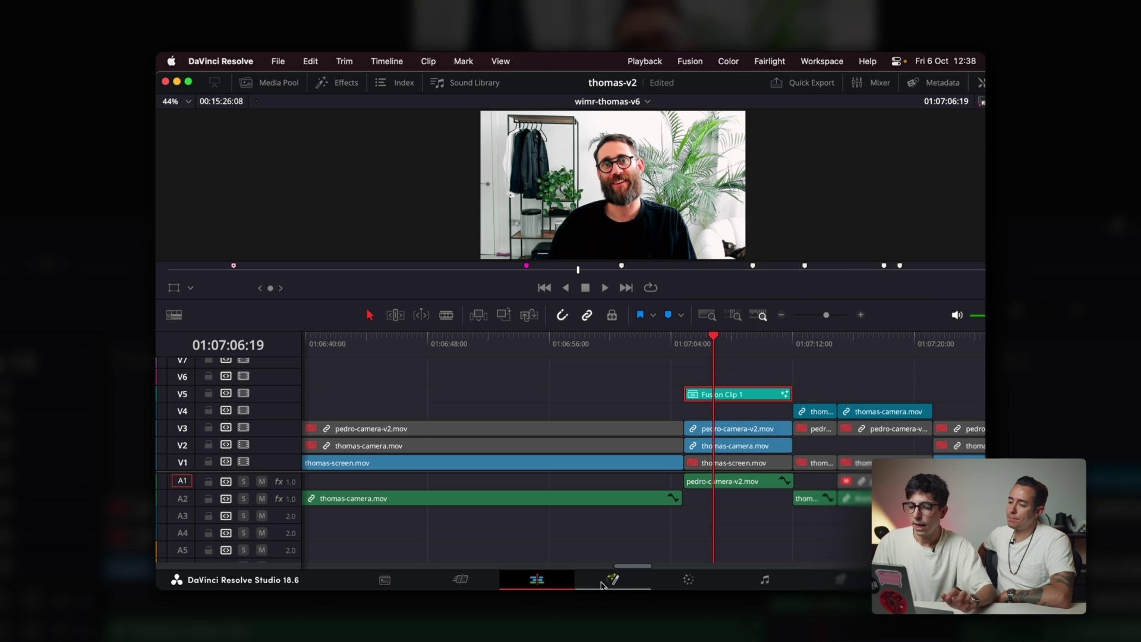
Open the new Fusion clip on the Fusion page and select MediaIn1, MediaIn2, Merge1 and MediaOut1
{"action": "left_click", "coordinate": [614, 578]}
{"action": "scroll", "coordinate": [440, 475], "scroll_direction": "down", "scroll_amount": 2}
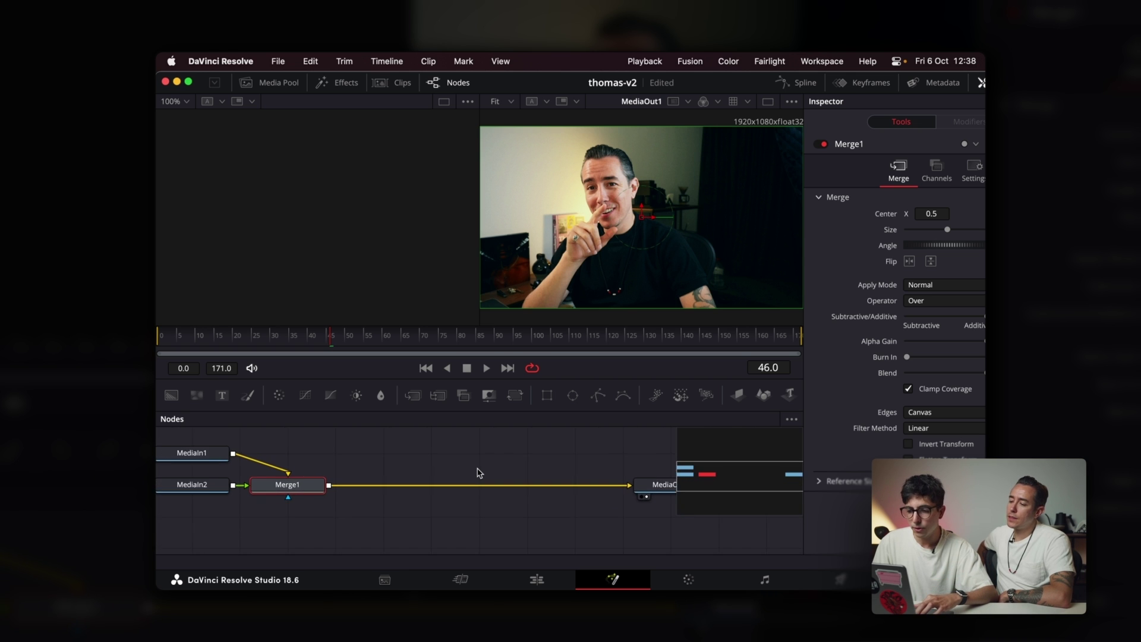
{"action": "left_click_drag", "start_coordinate": [205, 446], "coordinate": [780, 542]}
{"action": "left_click_drag", "start_coordinate": [196, 440], "coordinate": [726, 515]}
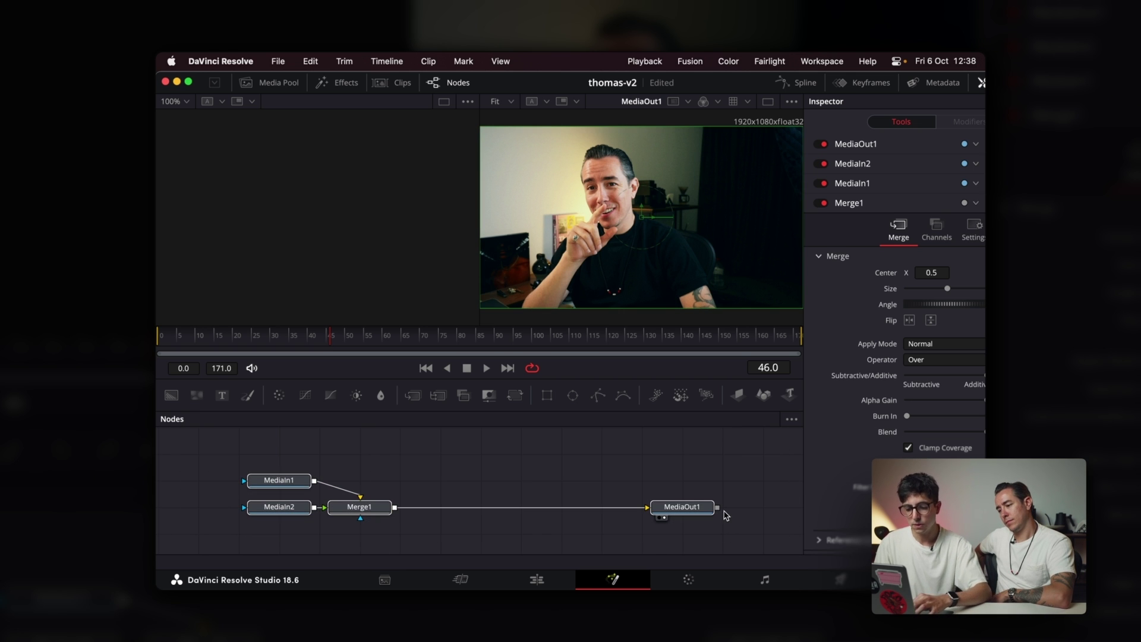
Switch to Sublime Text and paste the copied Fusion nodes as text into the untitled file
{"action": "key", "text": "alt+space"}
{"action": "type", "text": "sub"}
{"action": "key", "text": "Return"}
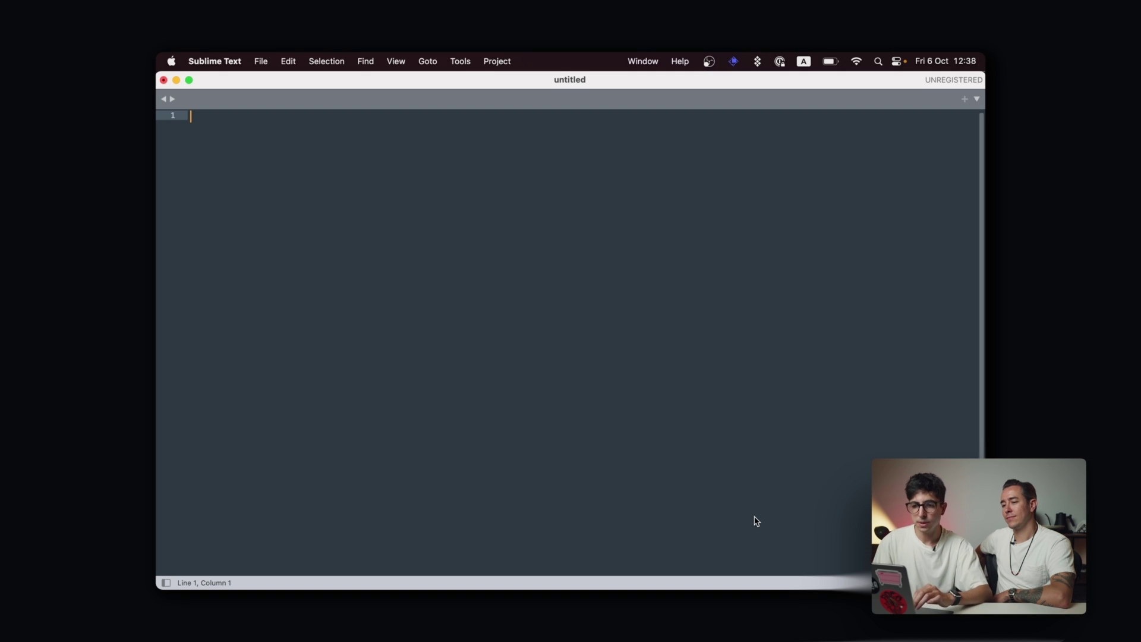
{"action": "key", "text": "super+v"}
{"action": "scroll", "coordinate": [535, 382], "scroll_direction": "up", "scroll_amount": 15}
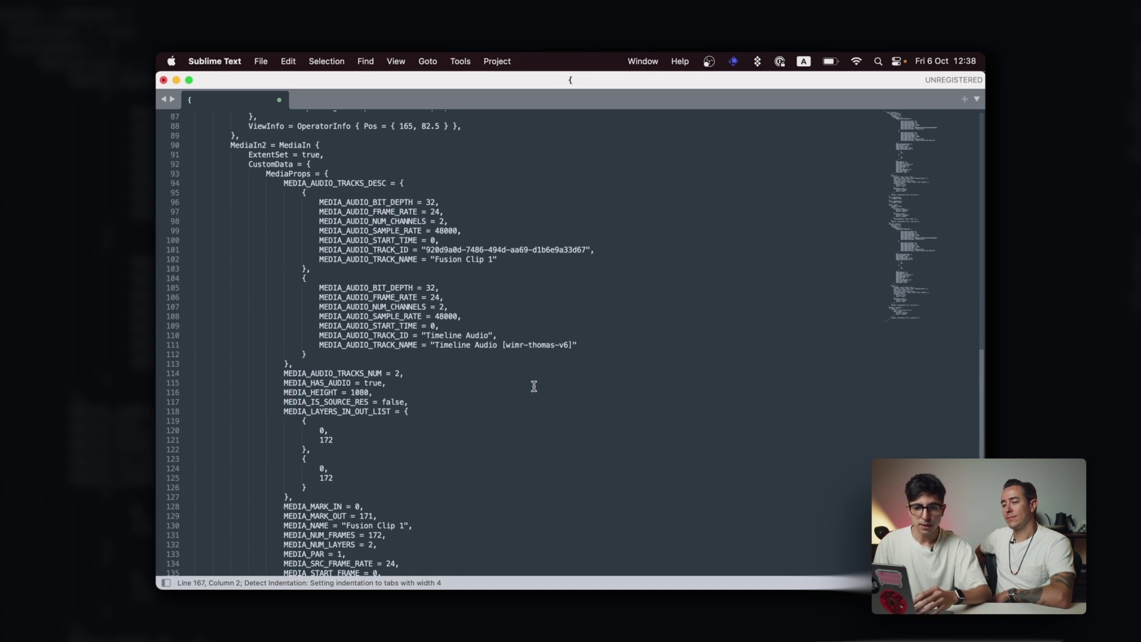
Select all the node text, switch back to DaVinci Resolve, and replace the selected Fusion nodes with the pasted copy
{"action": "key", "text": "super+a"}
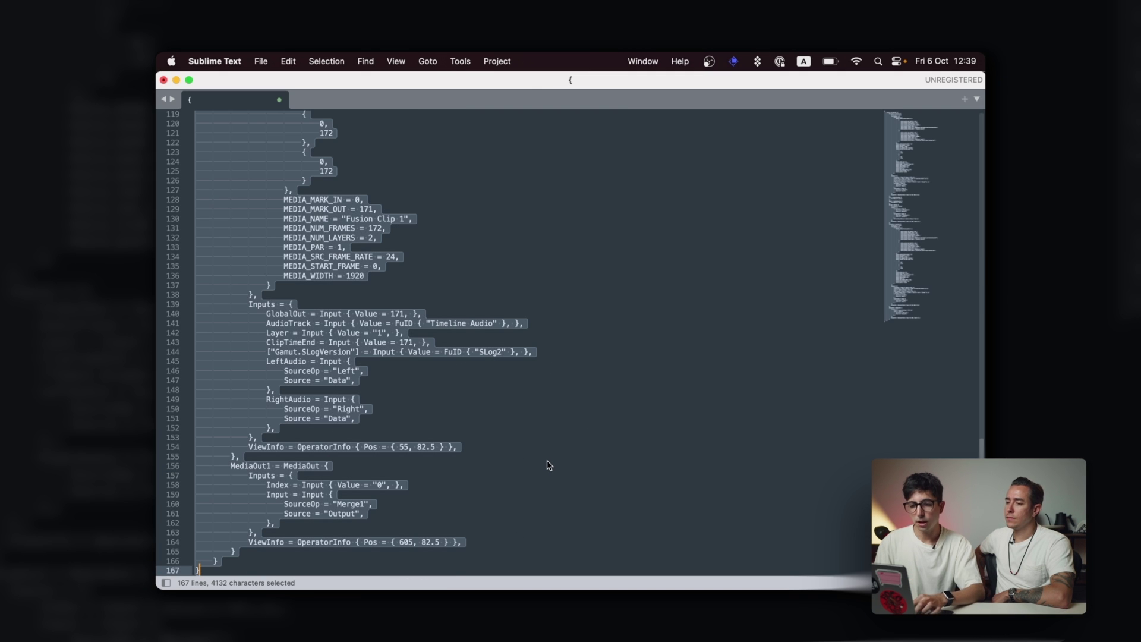
{"action": "key", "text": "alt+space"}
{"action": "key", "text": "Return"}
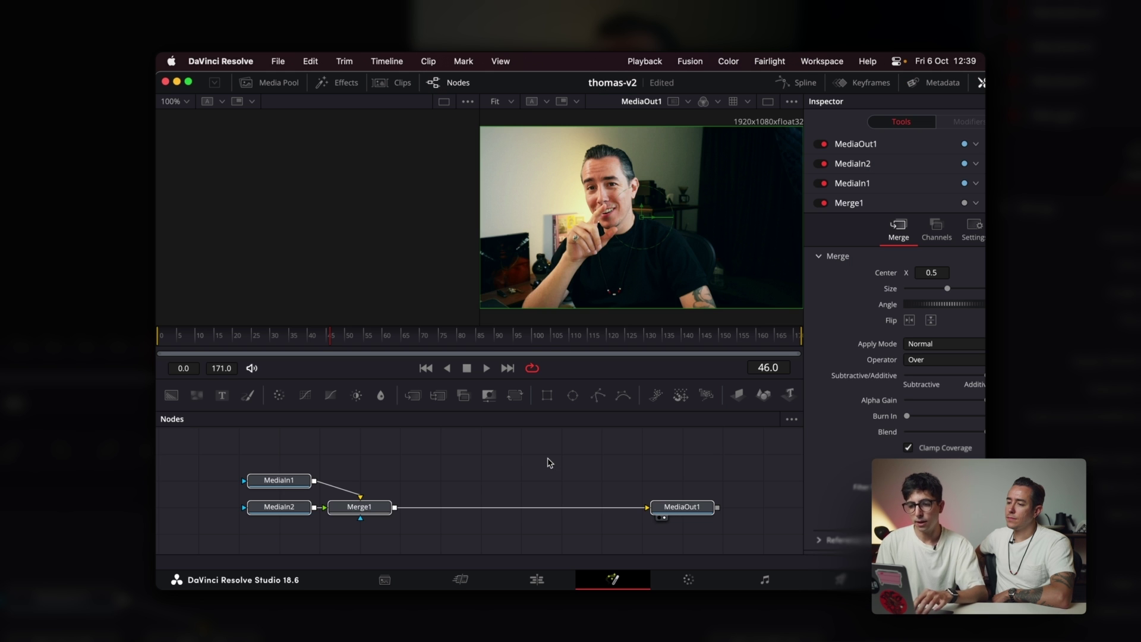
{"action": "key", "text": "Delete"}
{"action": "key", "text": "super+v"}
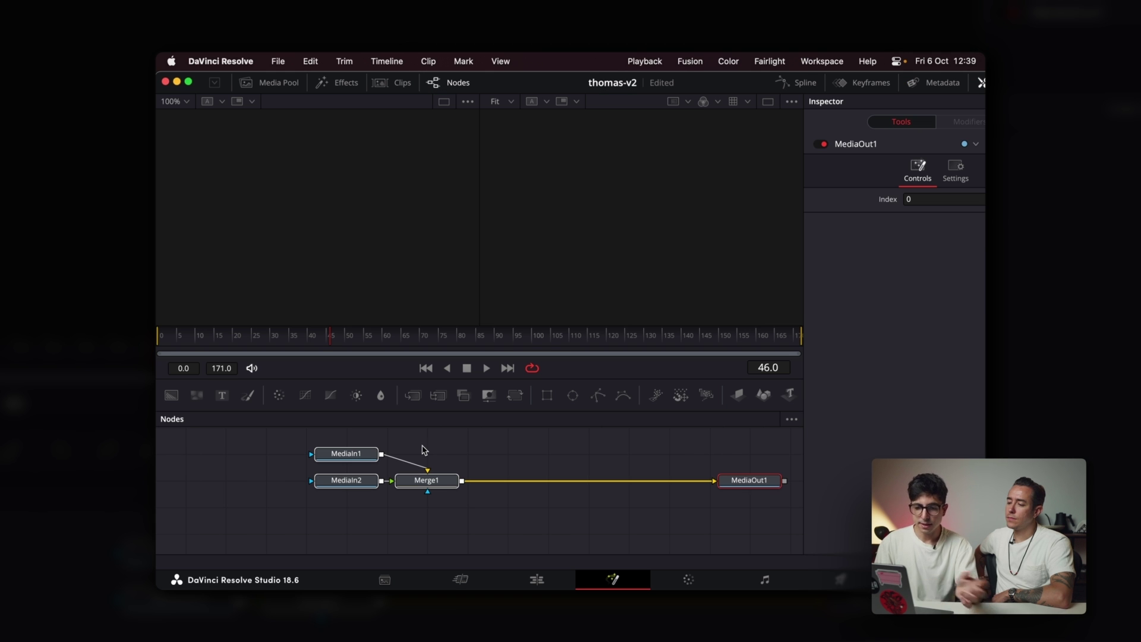
Show the MediaOut1 node's output in the second viewer
{"action": "key", "text": "2"}
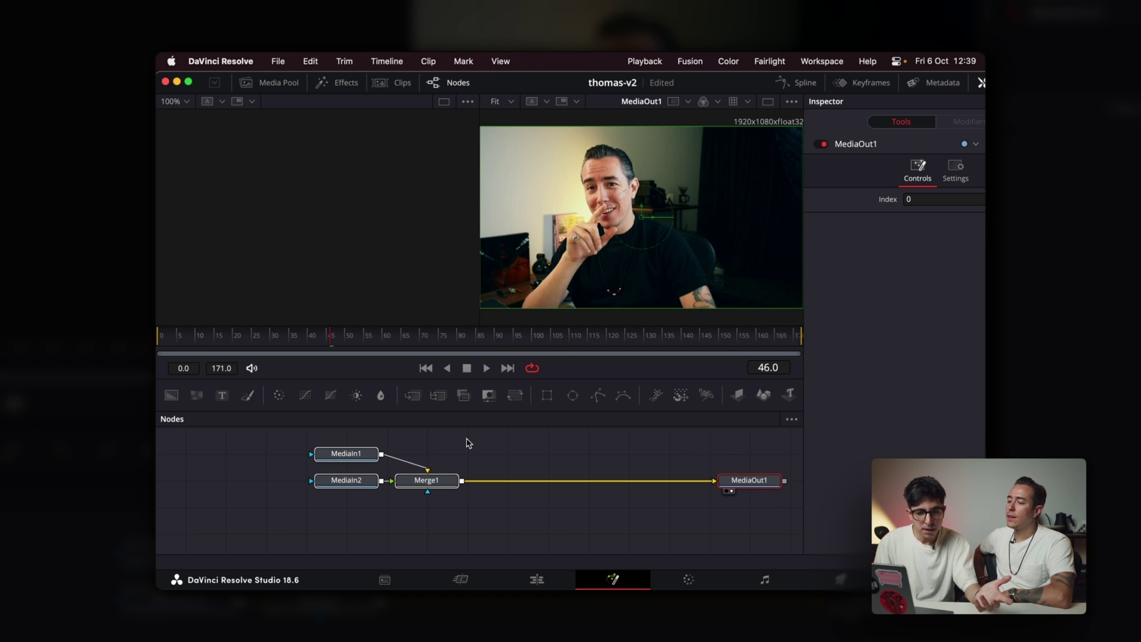
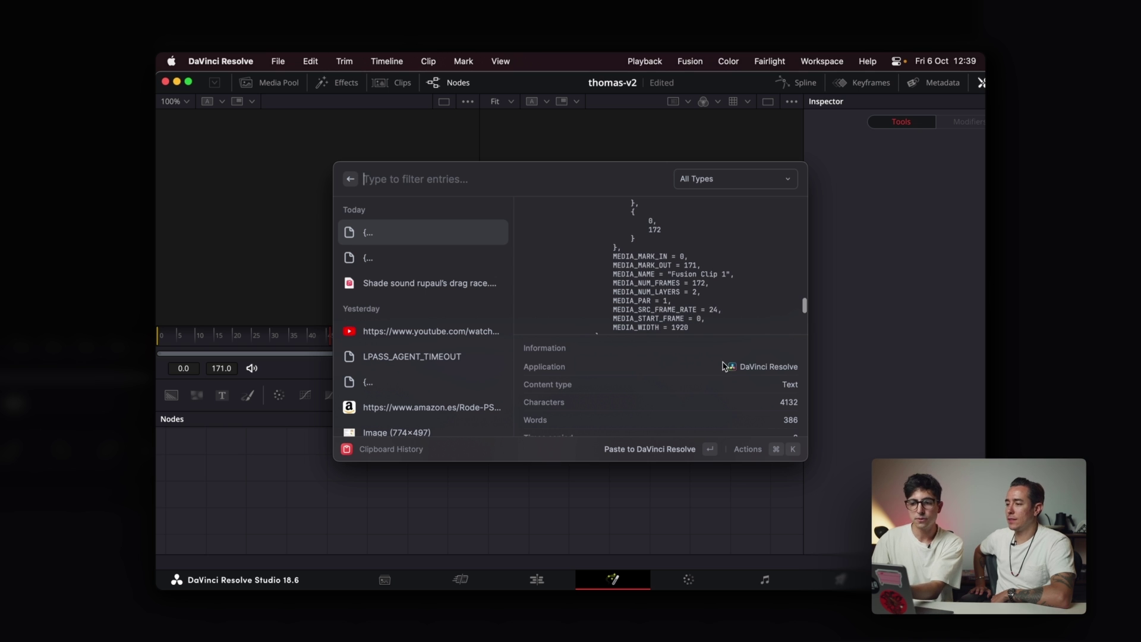
Examine the newest copied node entry in the clipboard history and its available actions, including saving as a snippet, and close the launcher
{"action": "scroll", "coordinate": [703, 298], "scroll_direction": "up", "scroll_amount": 15}
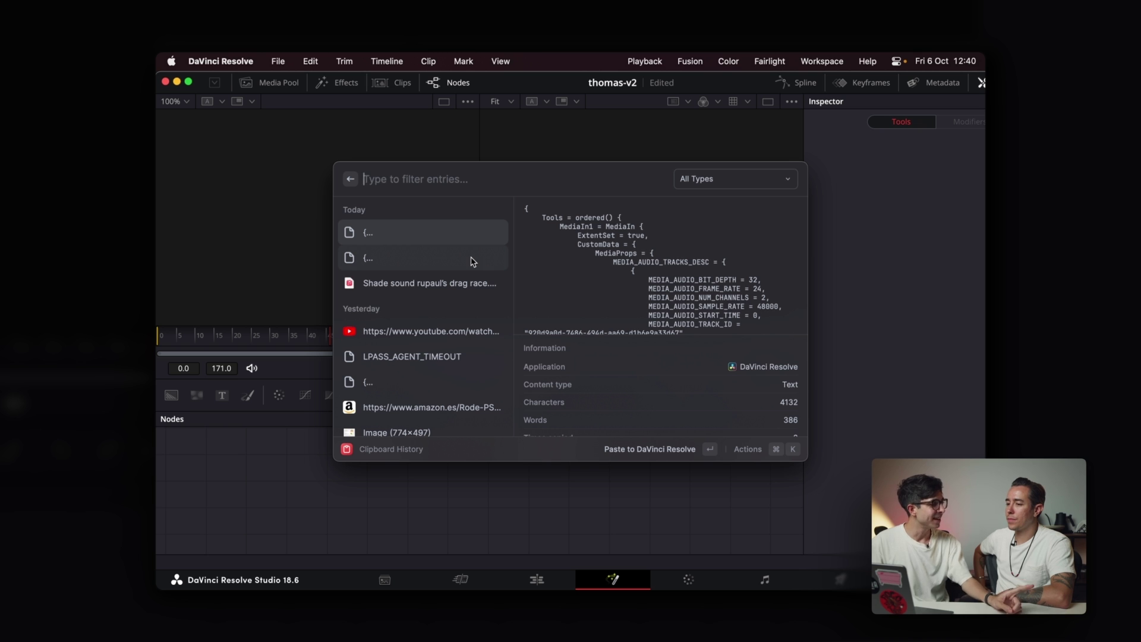
{"action": "key", "text": "super+k"}
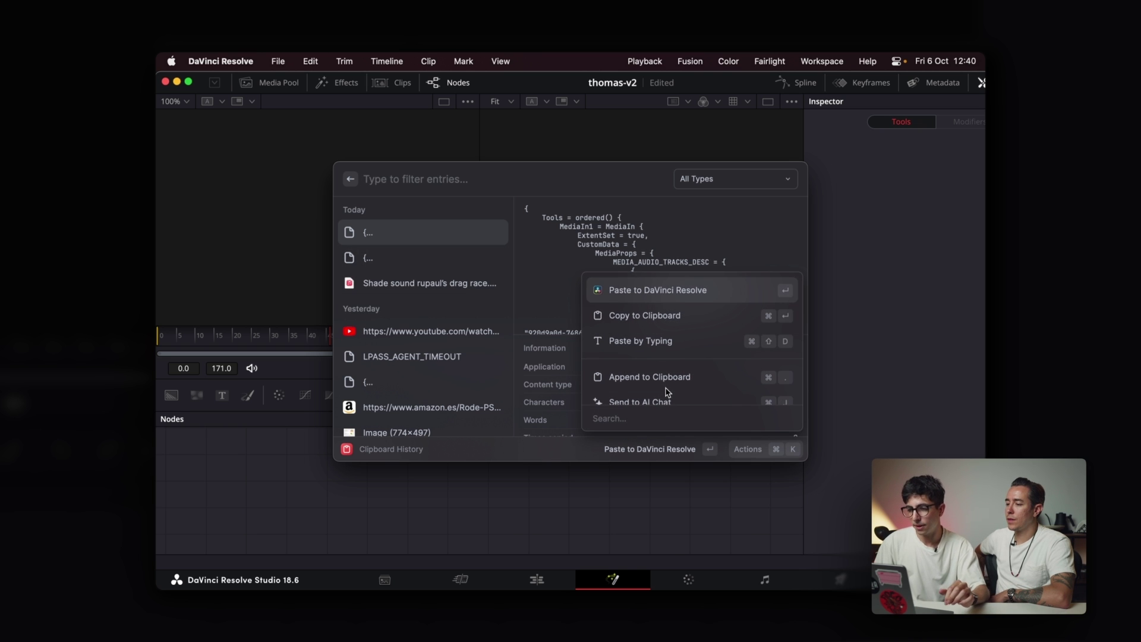
{"action": "key", "text": "Down"}
{"action": "key", "text": "Down"}
{"action": "key", "text": "Down"}
{"action": "key", "text": "Down"}
{"action": "key", "text": "Down"}
{"action": "key", "text": "Down"}
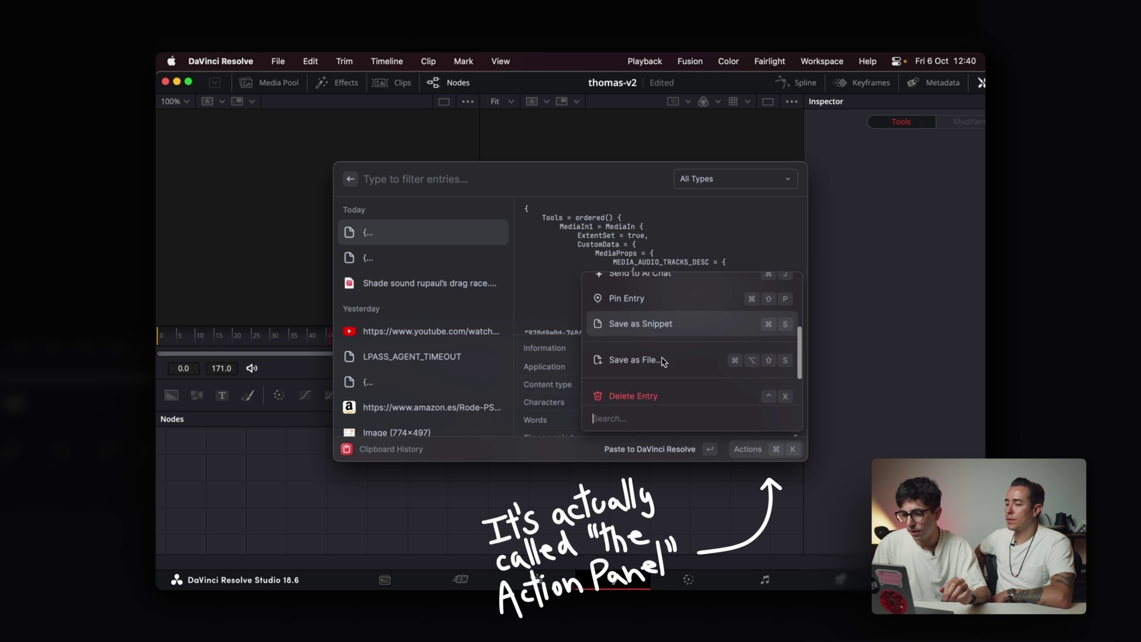
{"action": "scroll", "coordinate": [654, 350], "scroll_direction": "down", "scroll_amount": 1}
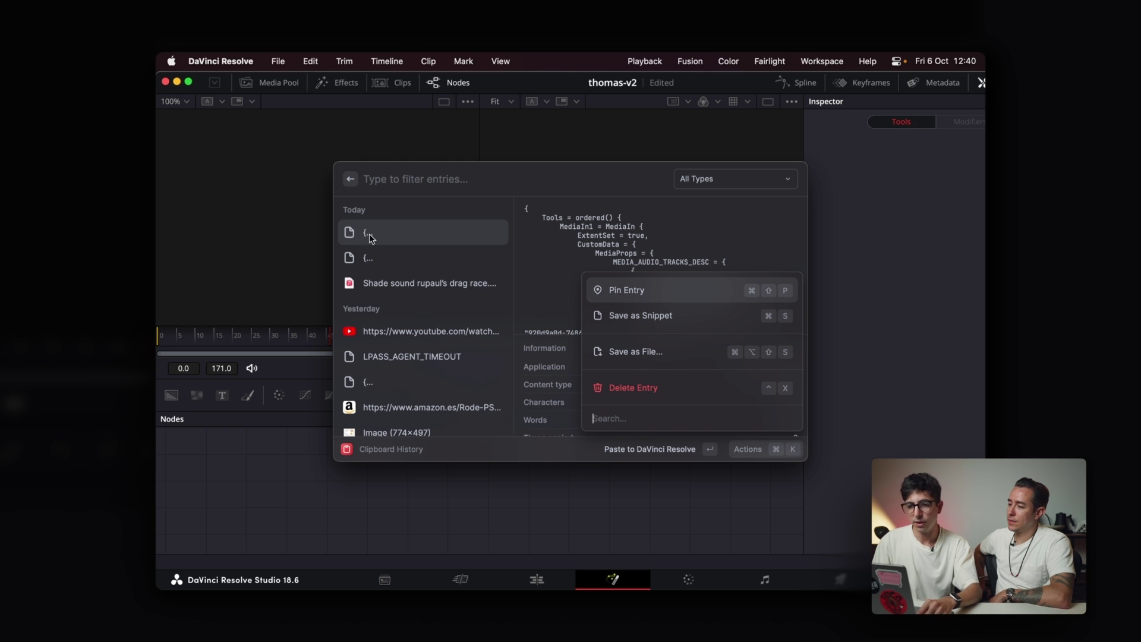
{"action": "key", "text": "Escape"}
{"action": "key", "text": "Escape"}
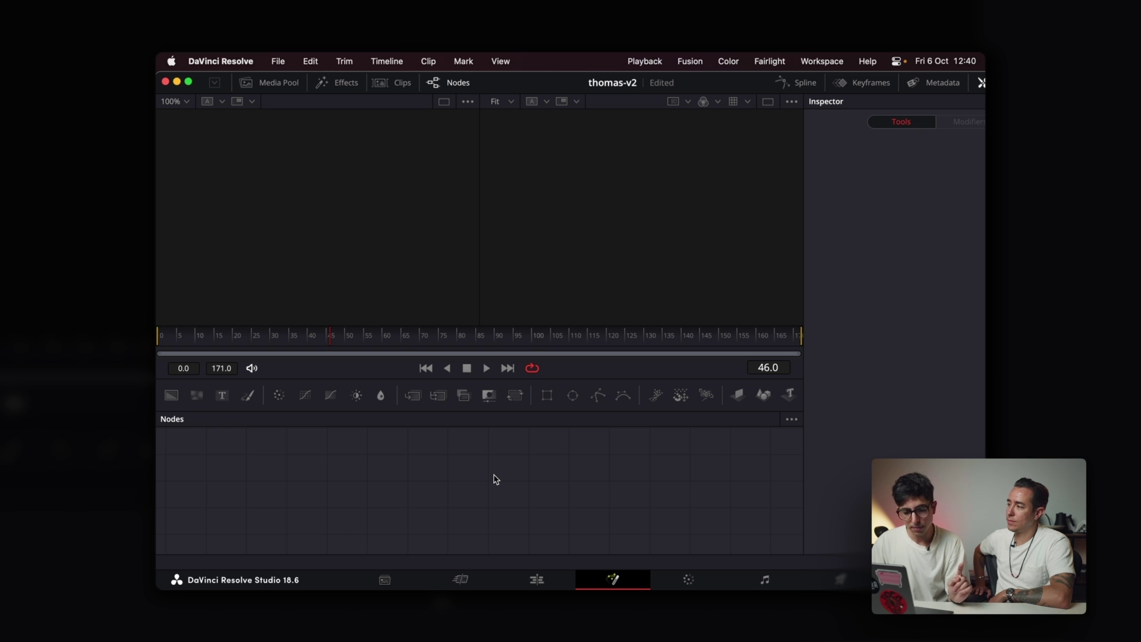
Paste the pinned split-screen snippet into the empty Fusion node graph and show MediaOut1 in the second viewer
{"action": "key", "text": "super+shift+s"}
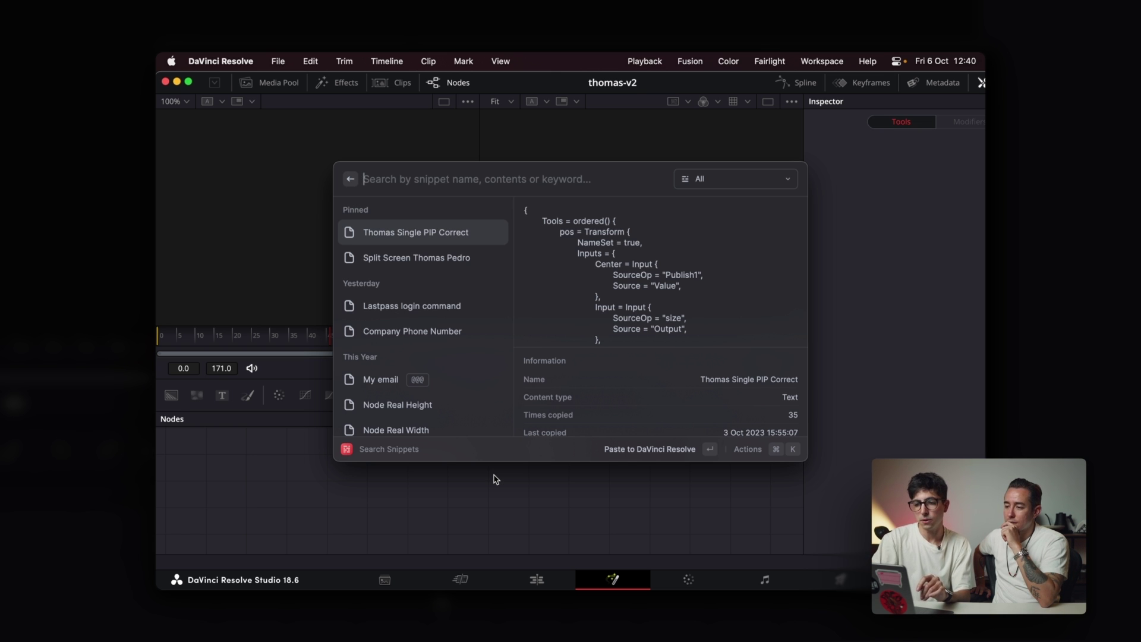
{"action": "key", "text": "Down"}
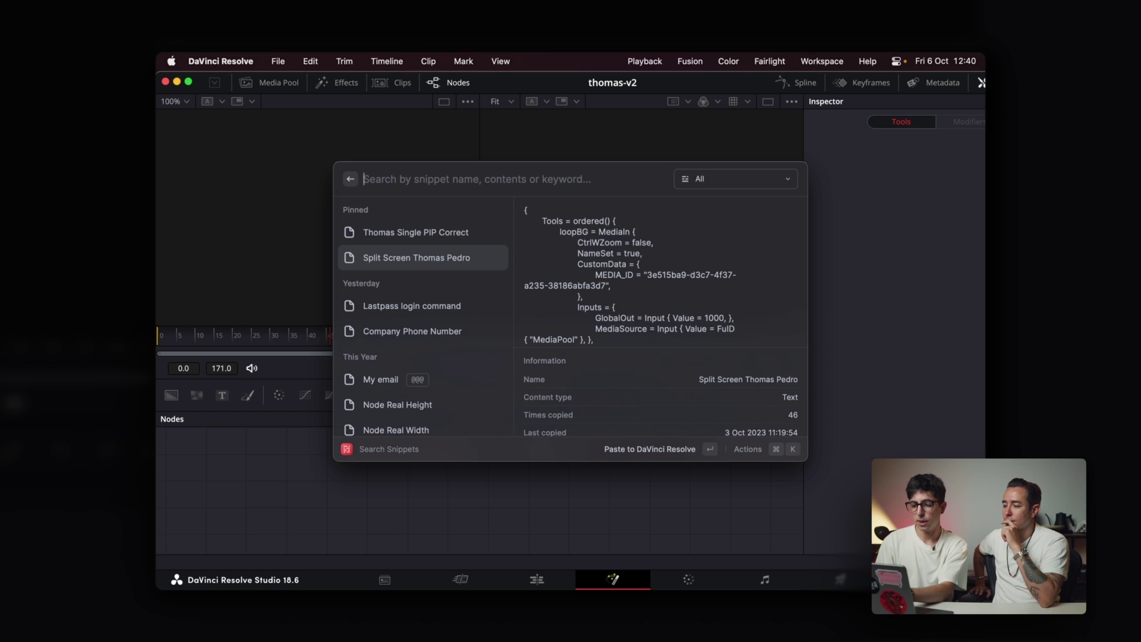
{"action": "key", "text": "Return"}
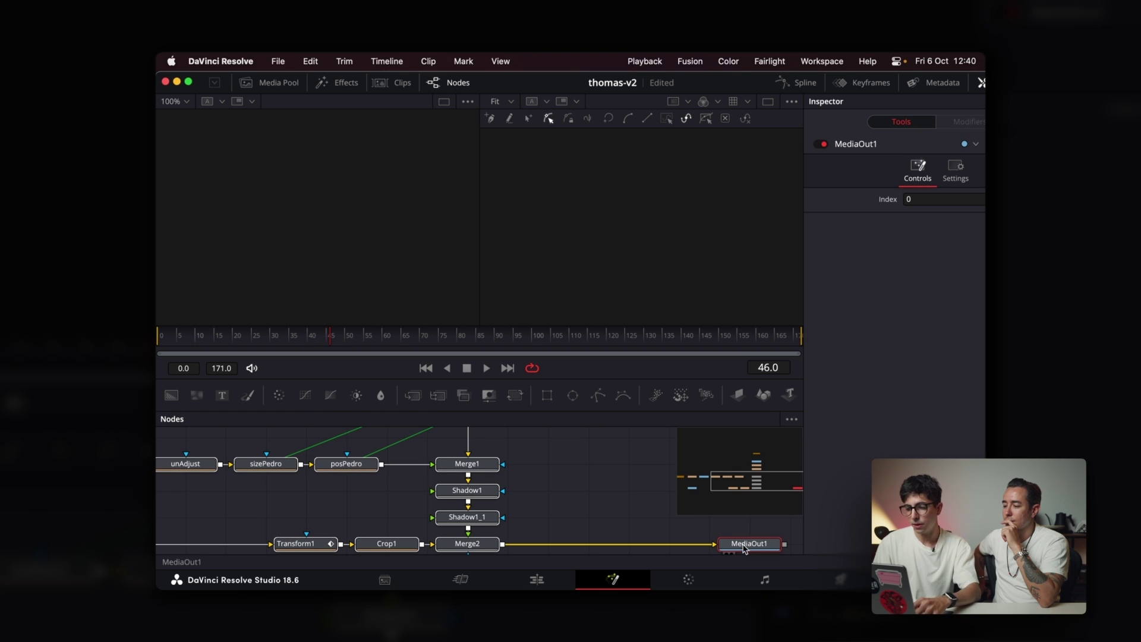
{"action": "key", "text": "2"}
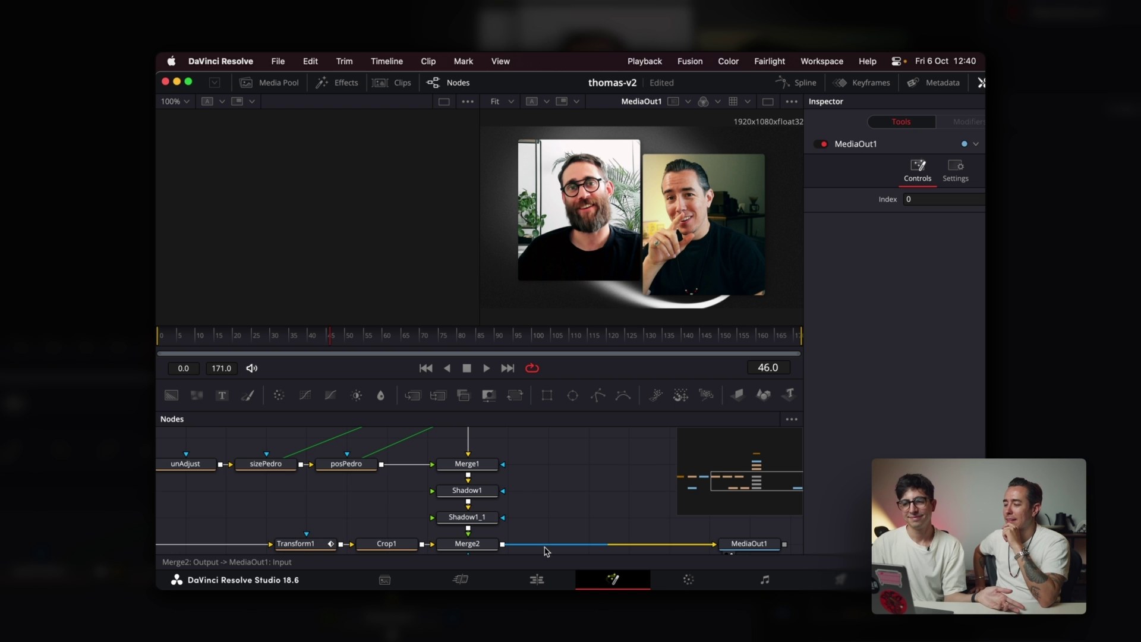
Return to the Edit page timeline and undo the last change
{"action": "left_click", "coordinate": [536, 578]}
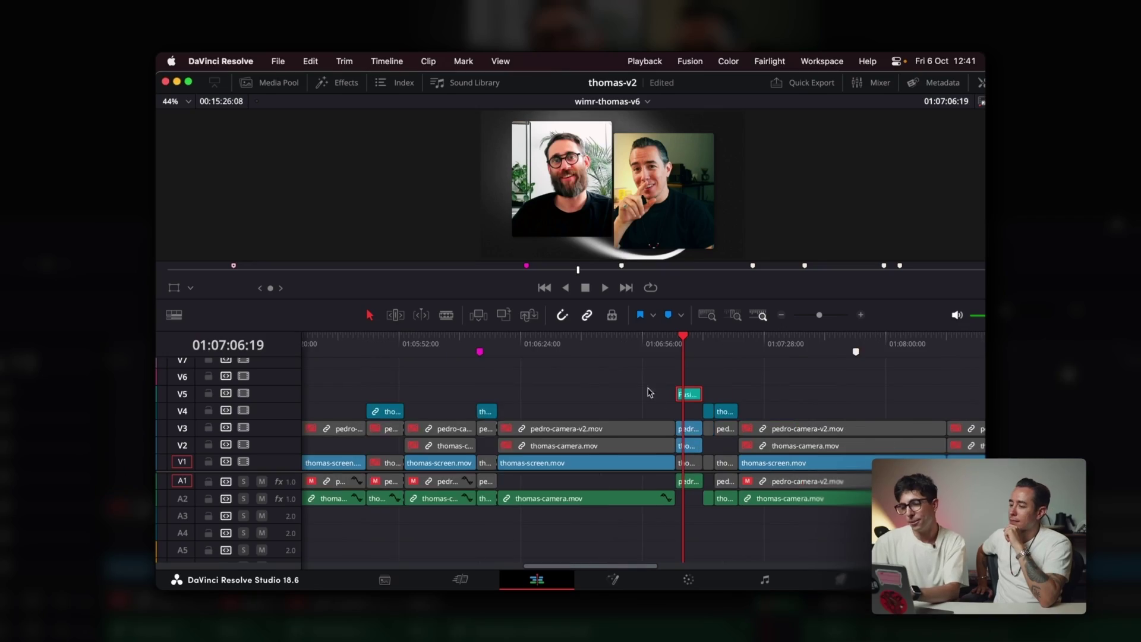
{"action": "key", "text": "super+z"}
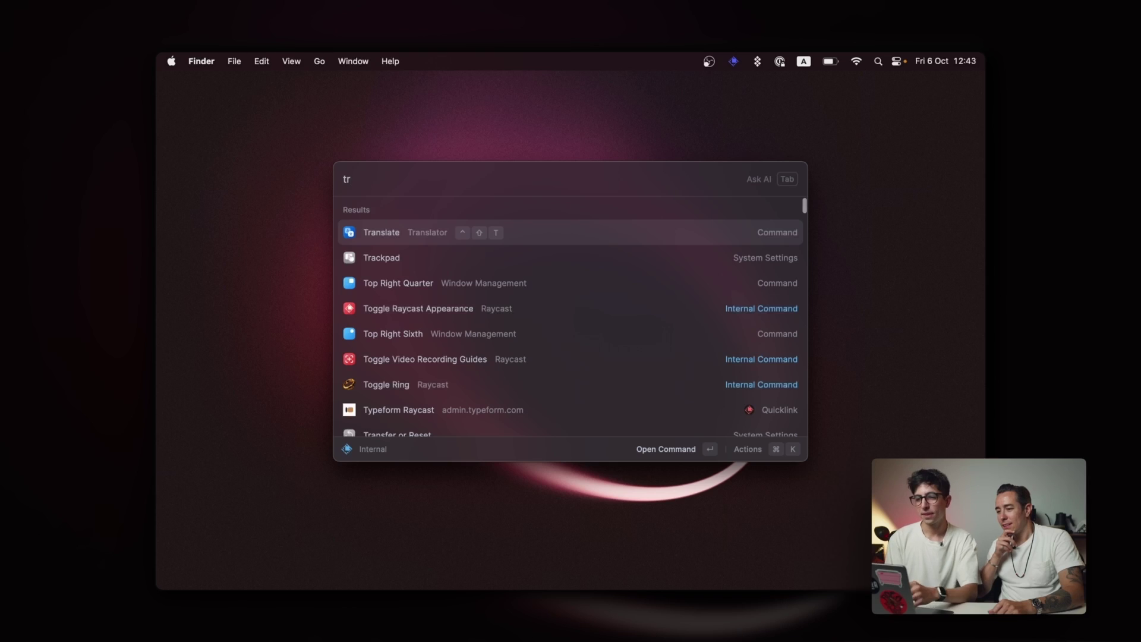
Open the launcher's Translate command, set the target language to Spanish, and enter source text beginning "my showe"
{"action": "key", "text": "Return"}
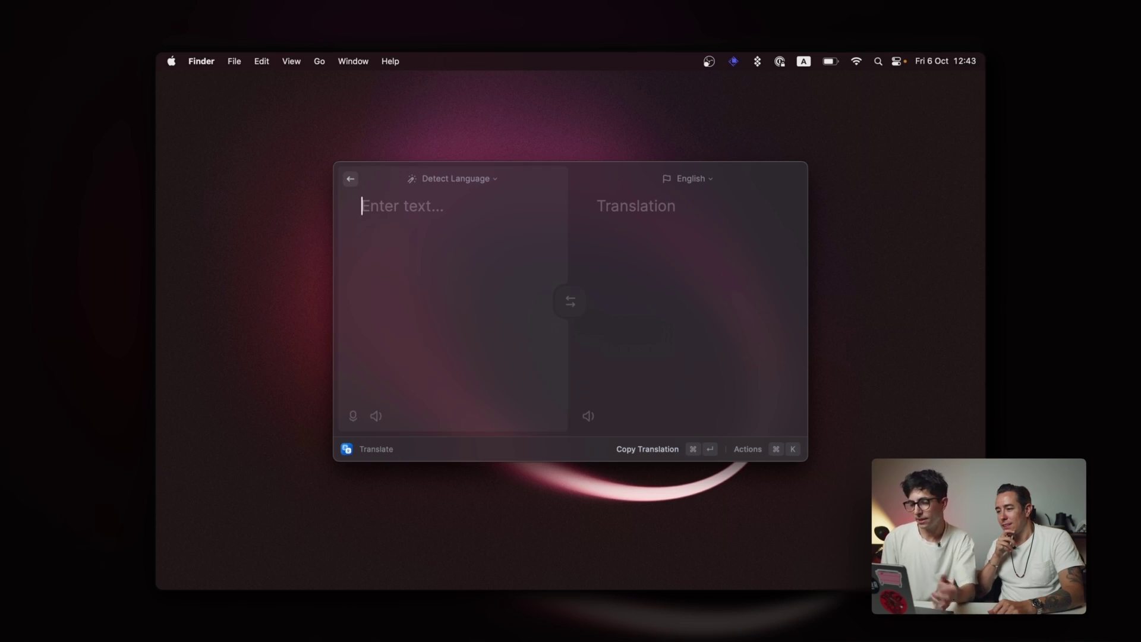
{"action": "key", "text": "super+p"}
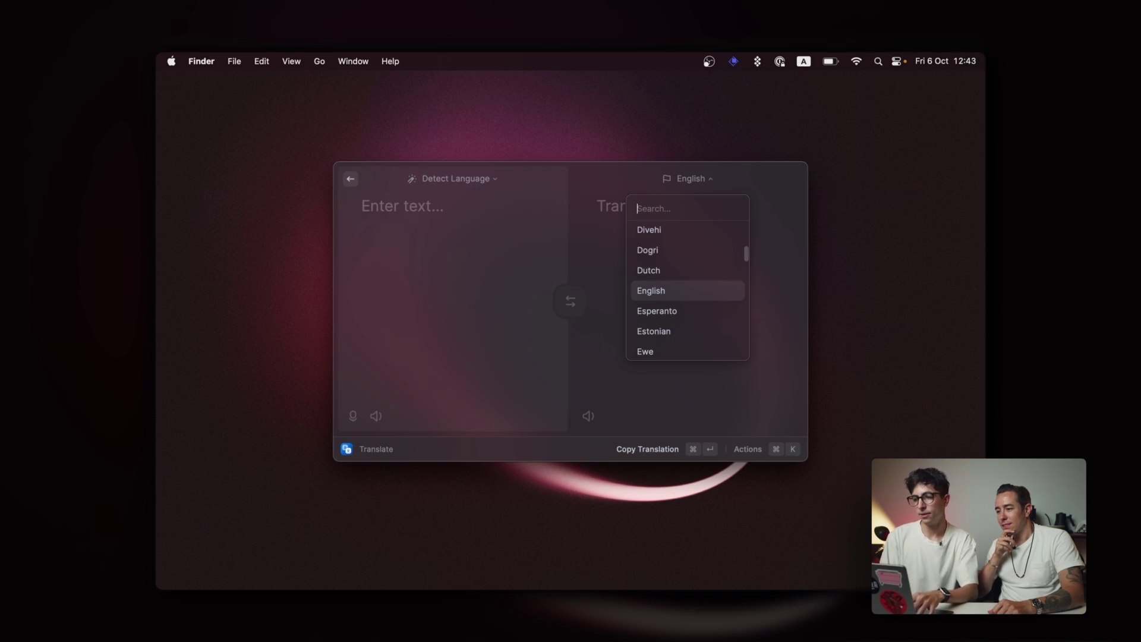
{"action": "type", "text": "sp"}
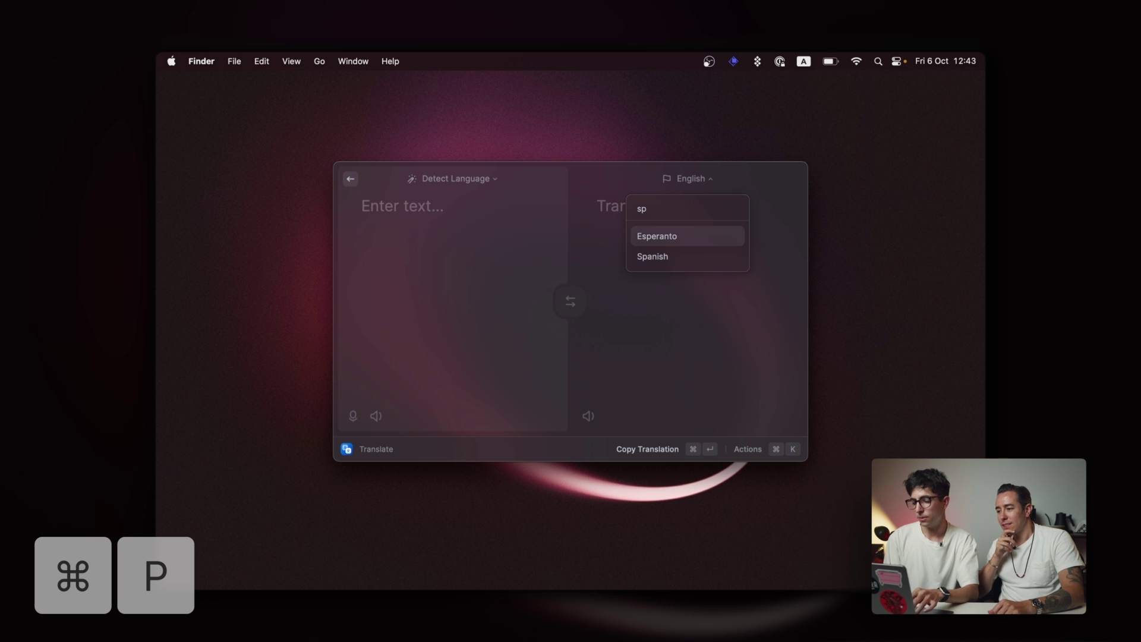
{"action": "key", "text": "Down"}
{"action": "key", "text": "Return"}
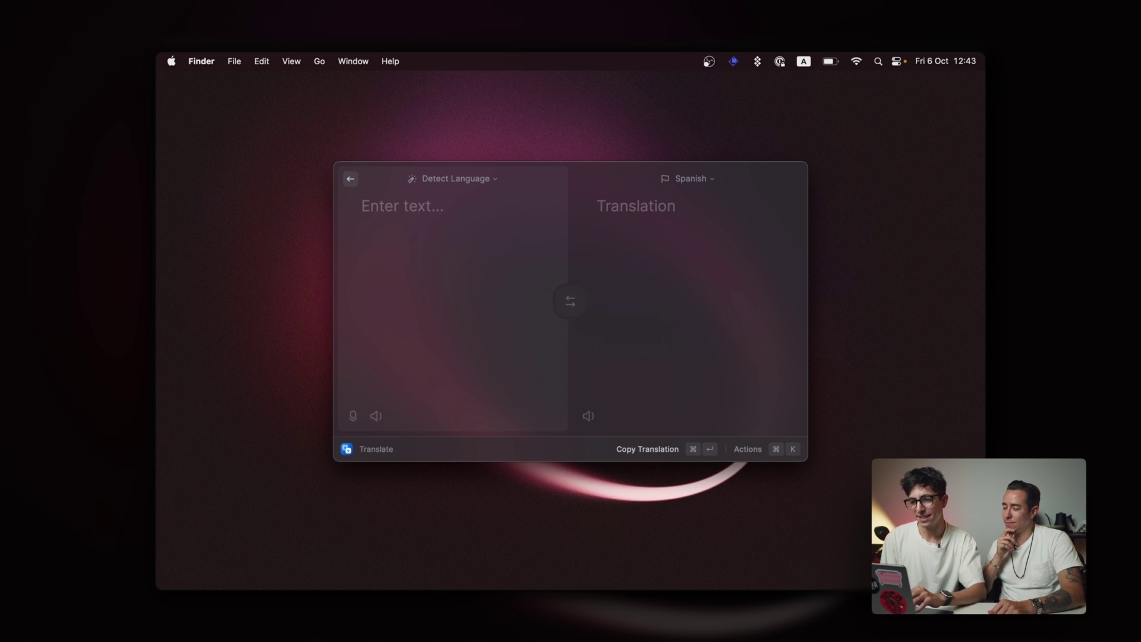
{"action": "type", "text": "my showe"}
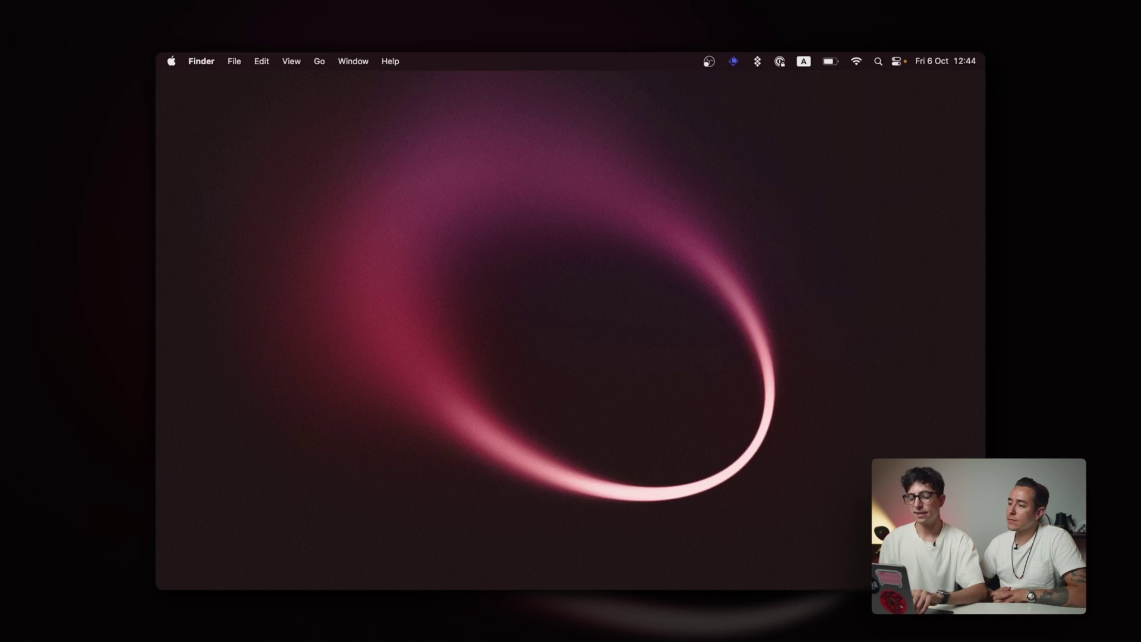
Look up the verb "hacer" through the launcher's Conjugar quicklink, reposition the Reverso window, and read through the conjugation tables
{"action": "key", "text": "alt+space"}
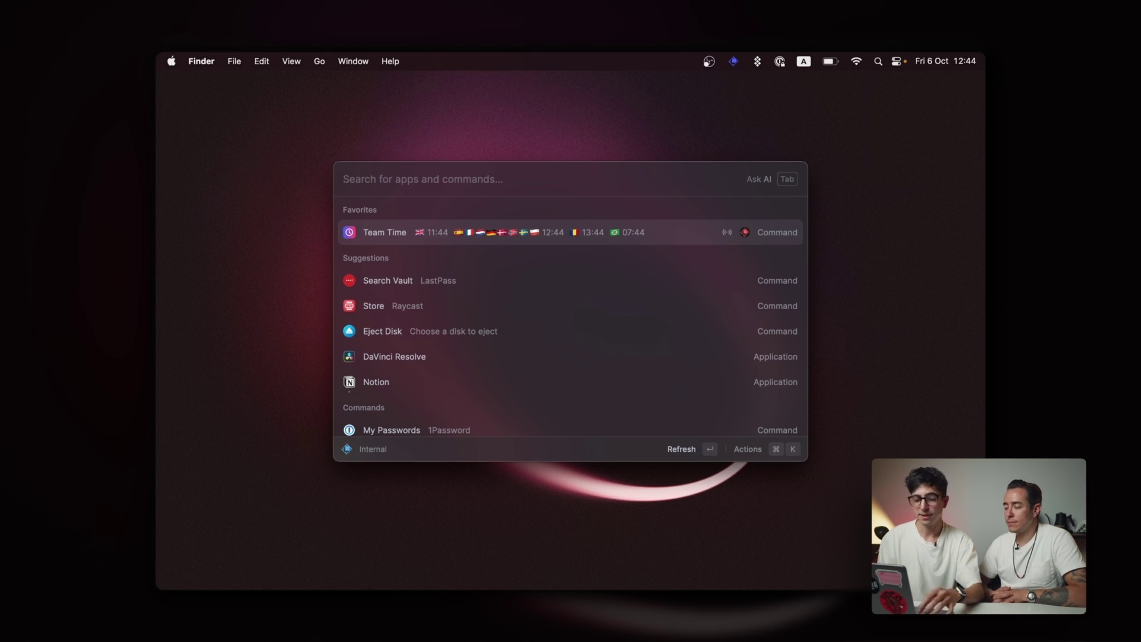
{"action": "type", "text": "conj"}
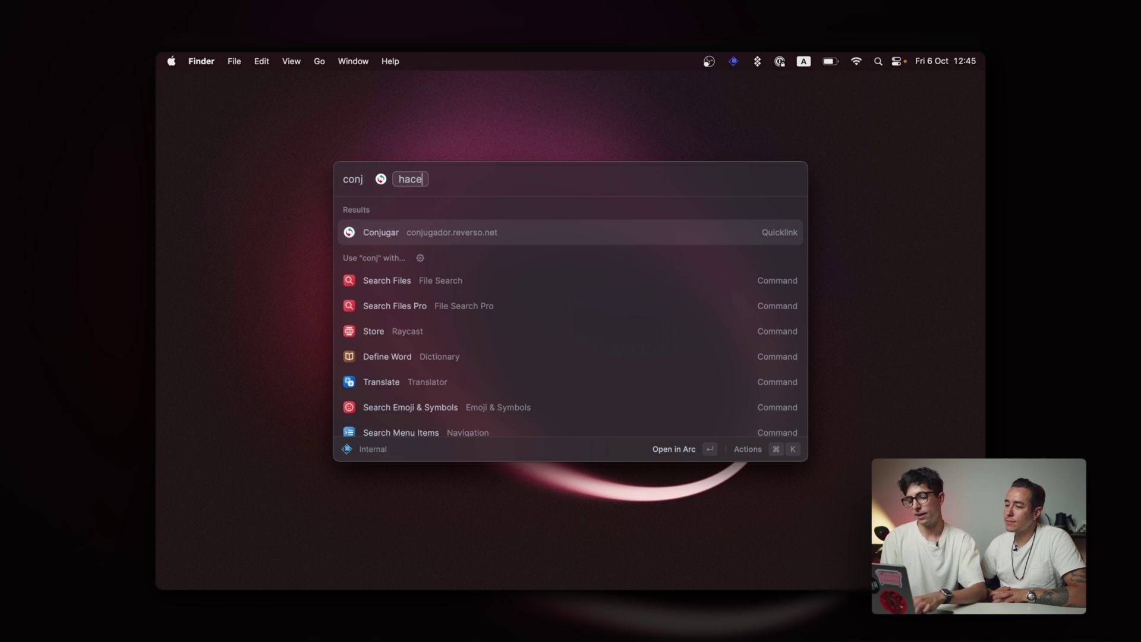
{"action": "key", "text": "Return"}
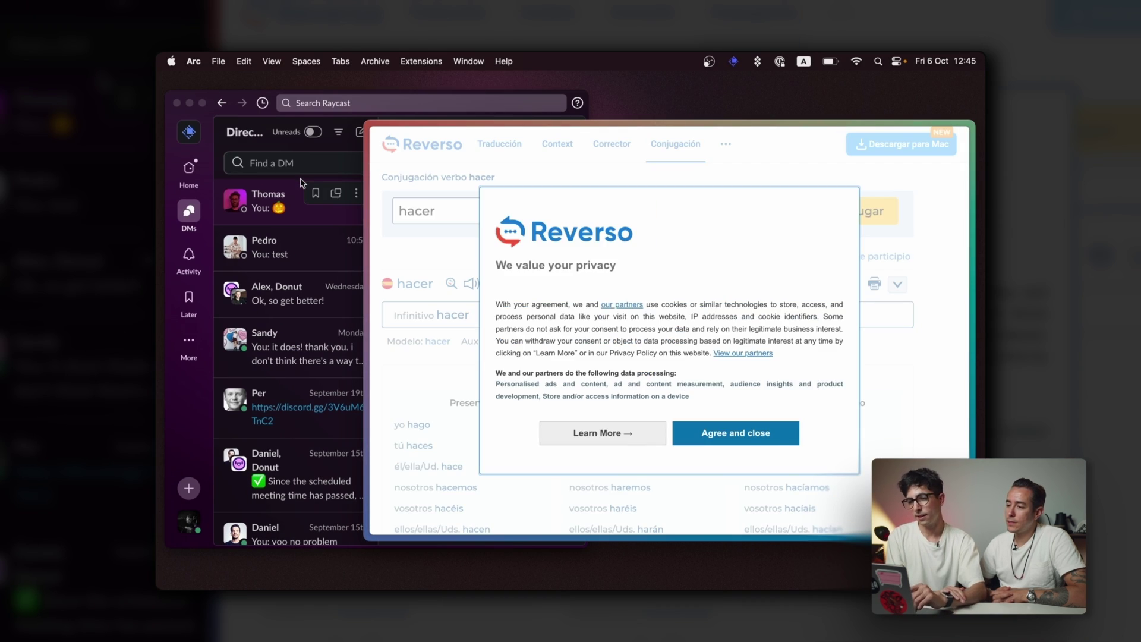
{"action": "left_click_drag", "start_coordinate": [748, 133], "coordinate": [608, 117]}
{"action": "scroll", "coordinate": [572, 234], "scroll_direction": "down", "scroll_amount": 5}
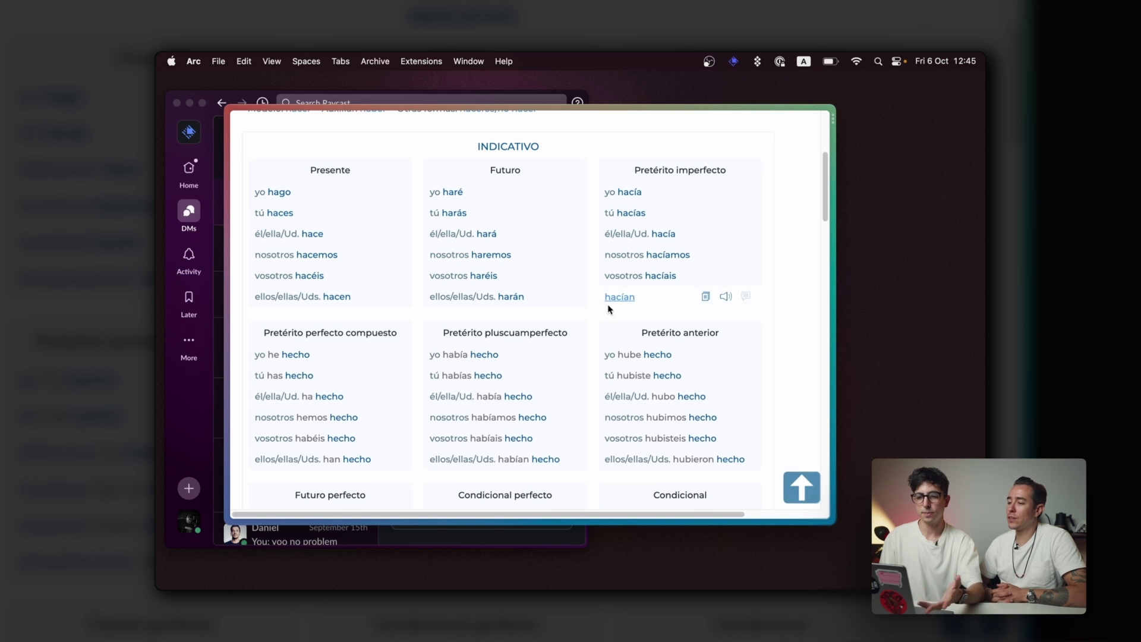
{"action": "scroll", "coordinate": [780, 385], "scroll_direction": "down", "scroll_amount": 10}
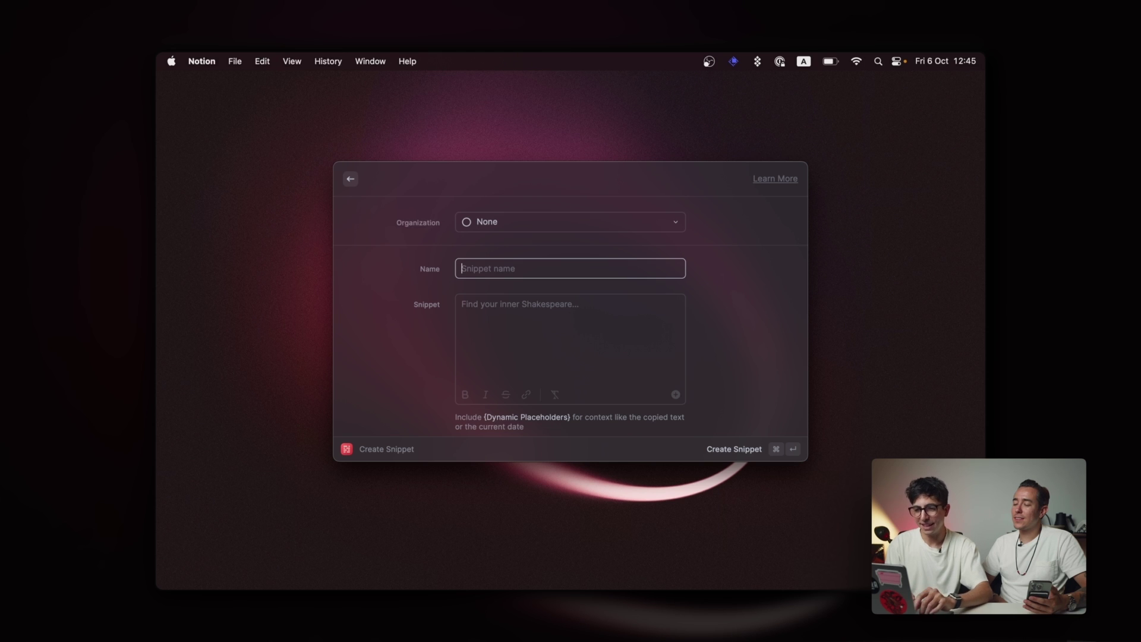
Name the new snippet "Meta Raycast" and move on to its snippet text
{"action": "left_click", "coordinate": [570, 319]}
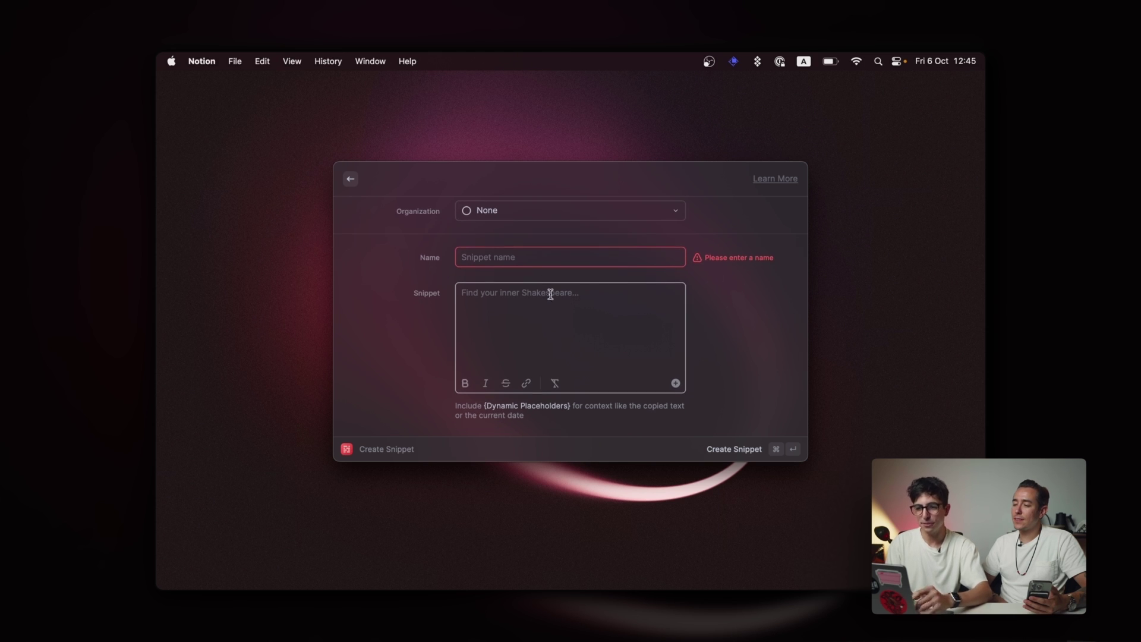
{"action": "left_click", "coordinate": [512, 257]}
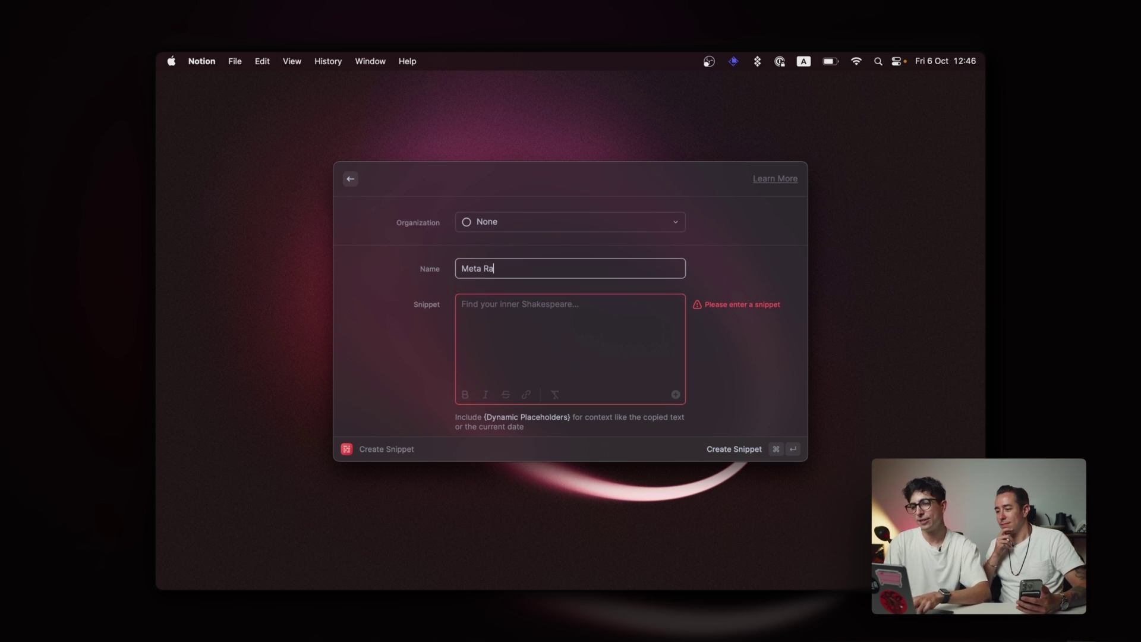
{"action": "type", "text": "Meta Raycast"}
{"action": "key", "text": "Tab"}
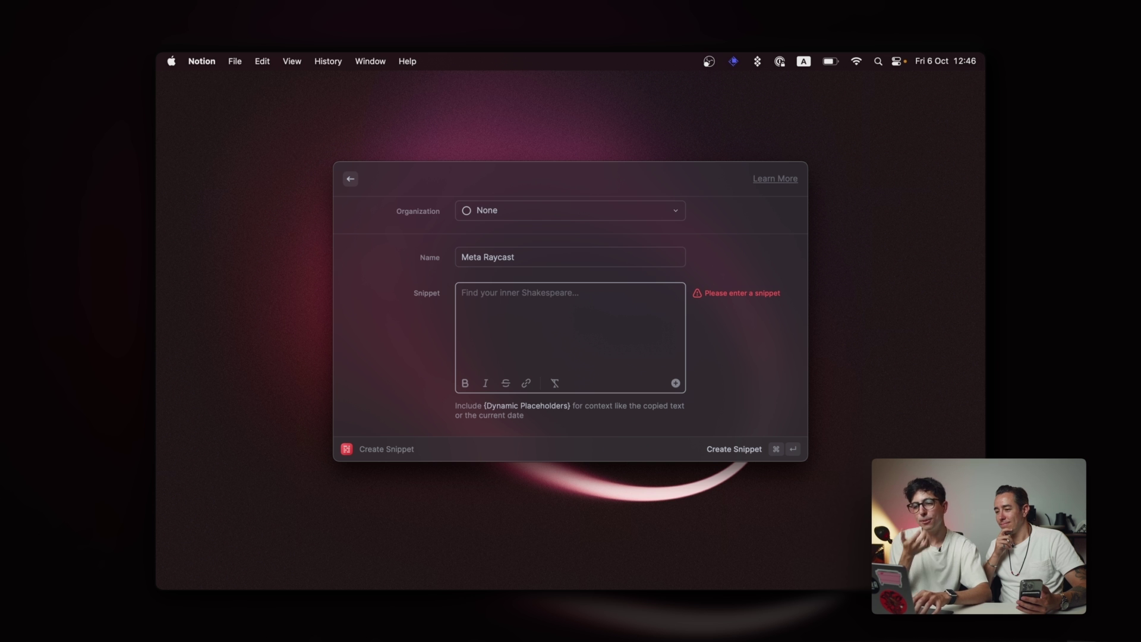
Browse the launcher's emoji and symbols collection and leave it without picking one
{"action": "key", "text": "ctrl+super+space"}
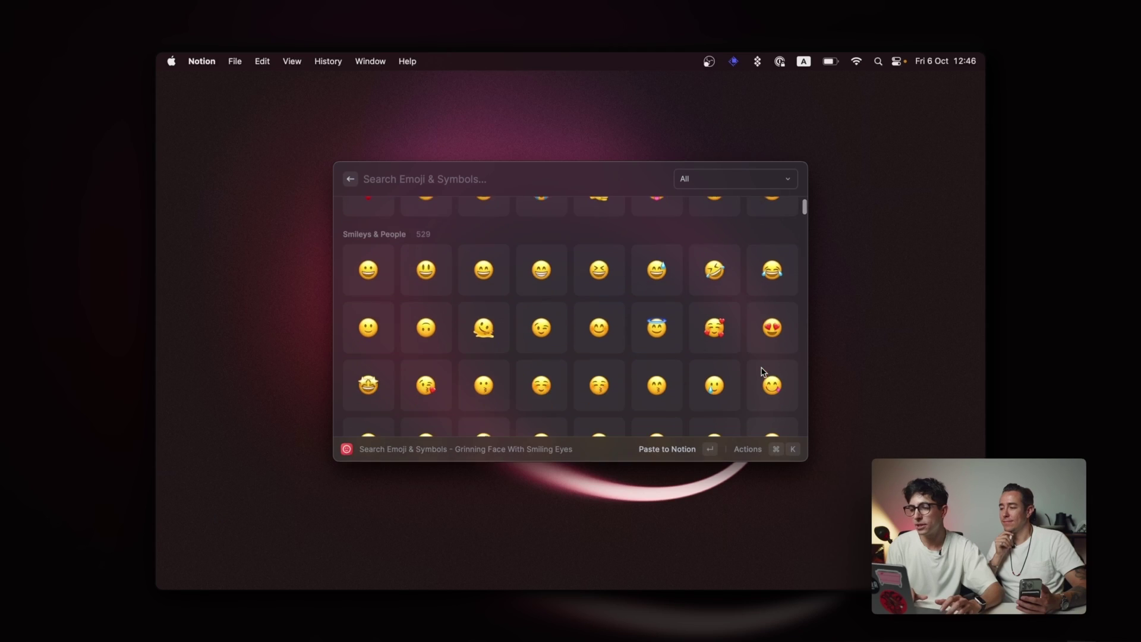
{"action": "scroll", "coordinate": [759, 374], "scroll_direction": "down", "scroll_amount": 5}
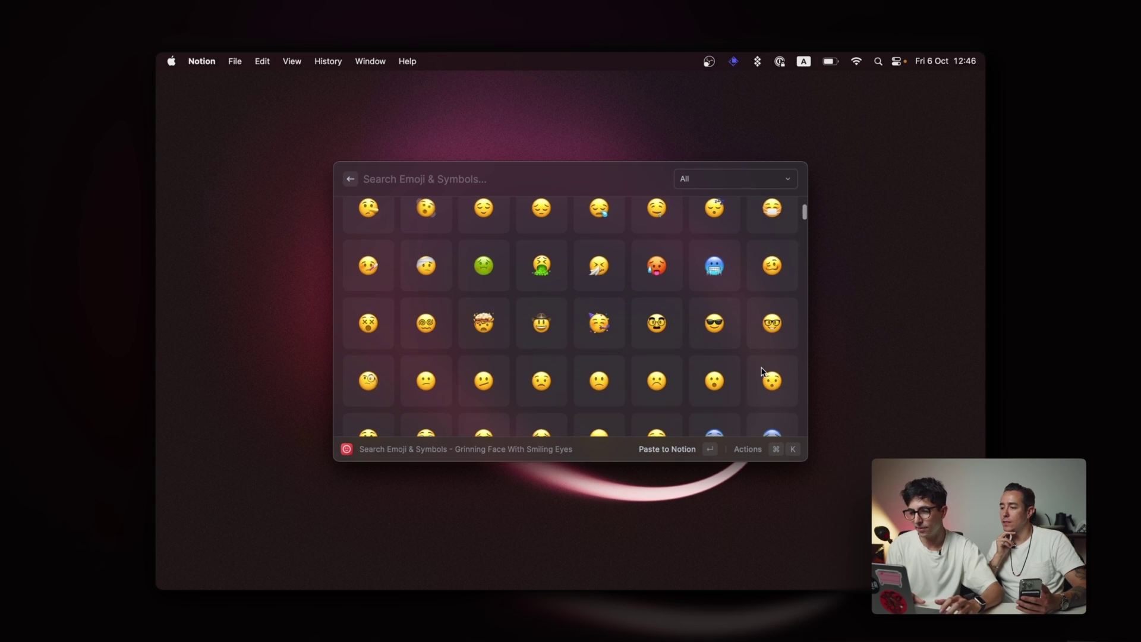
{"action": "scroll", "coordinate": [762, 372], "scroll_direction": "up", "scroll_amount": 1}
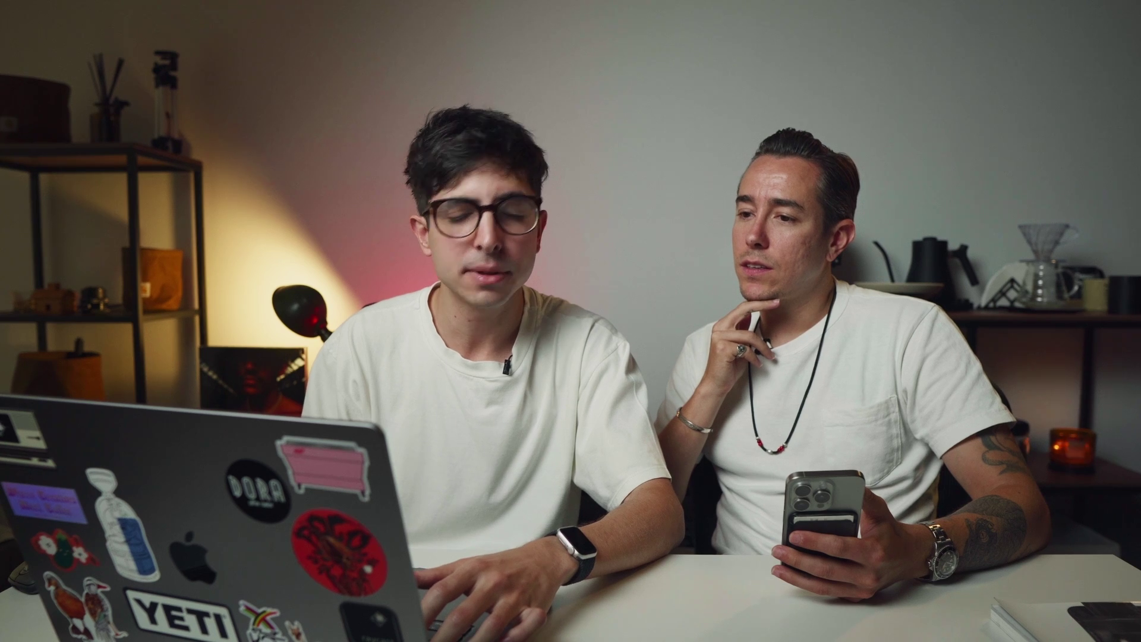
{"action": "key", "text": "Escape"}
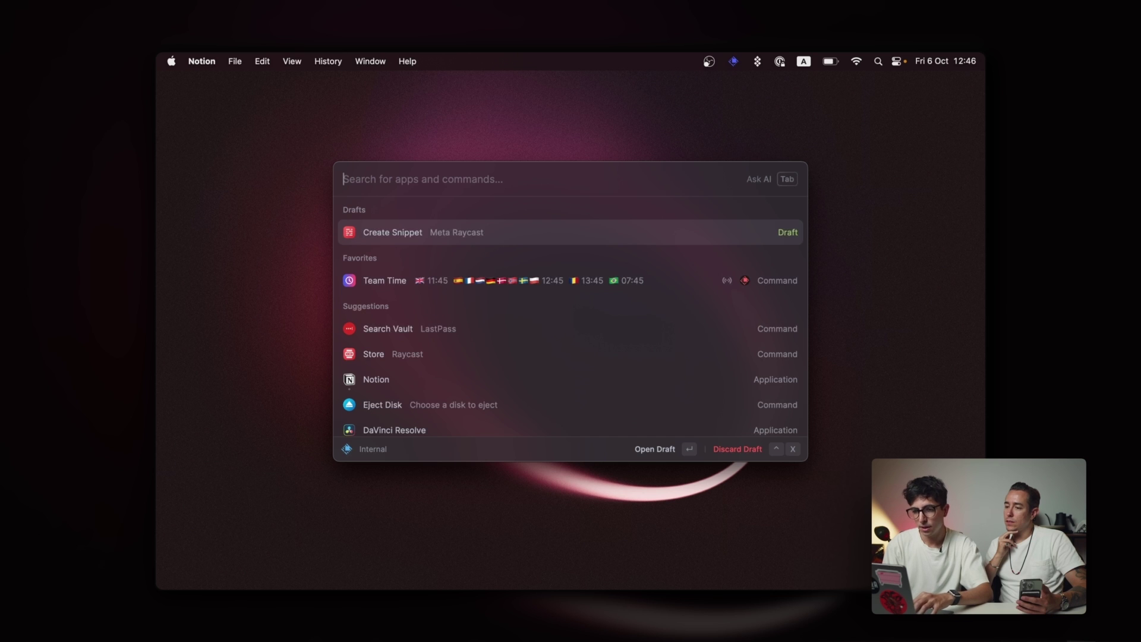
Reopen the Meta Raycast snippet draft and enter "I'm feeling spooky" followed by the ghost emoji as its text
{"action": "key", "text": "Return"}
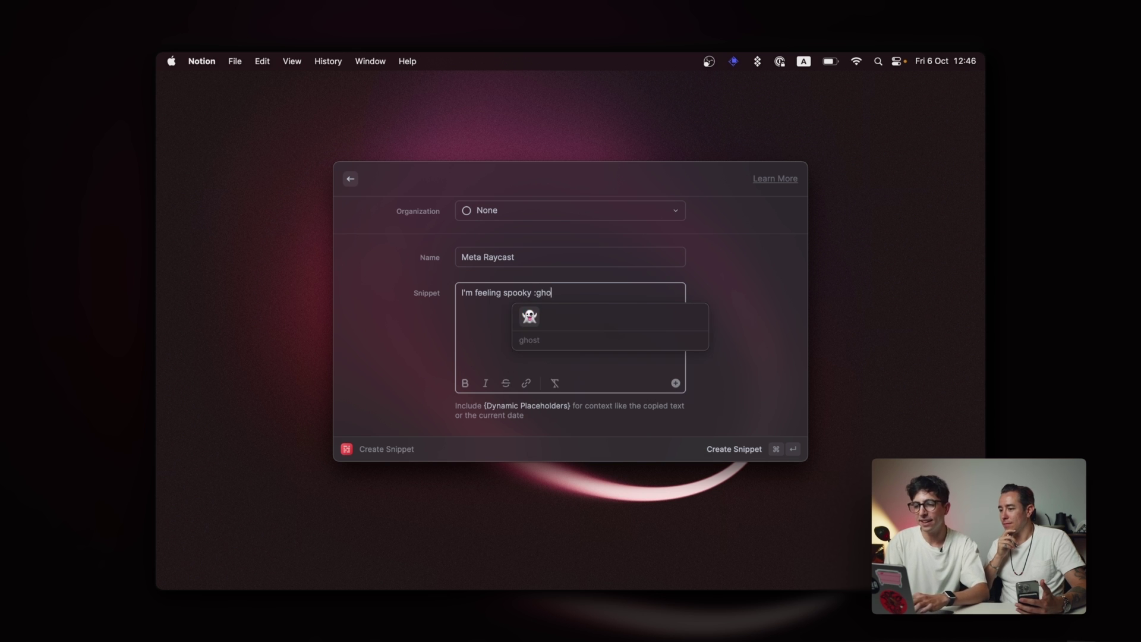
{"action": "key", "text": "Return"}
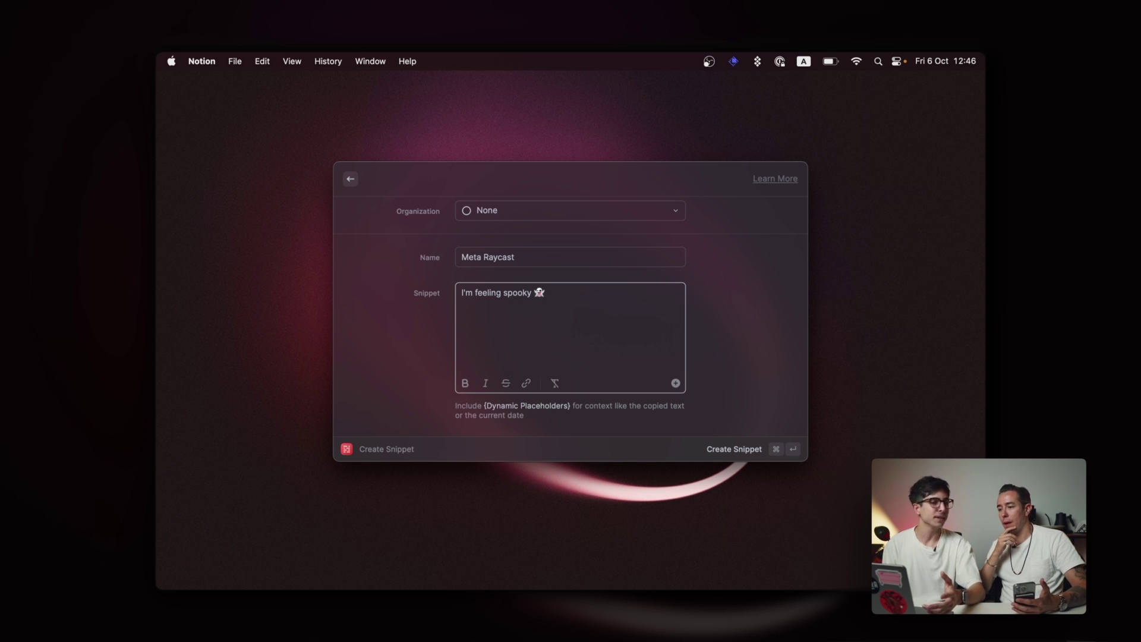